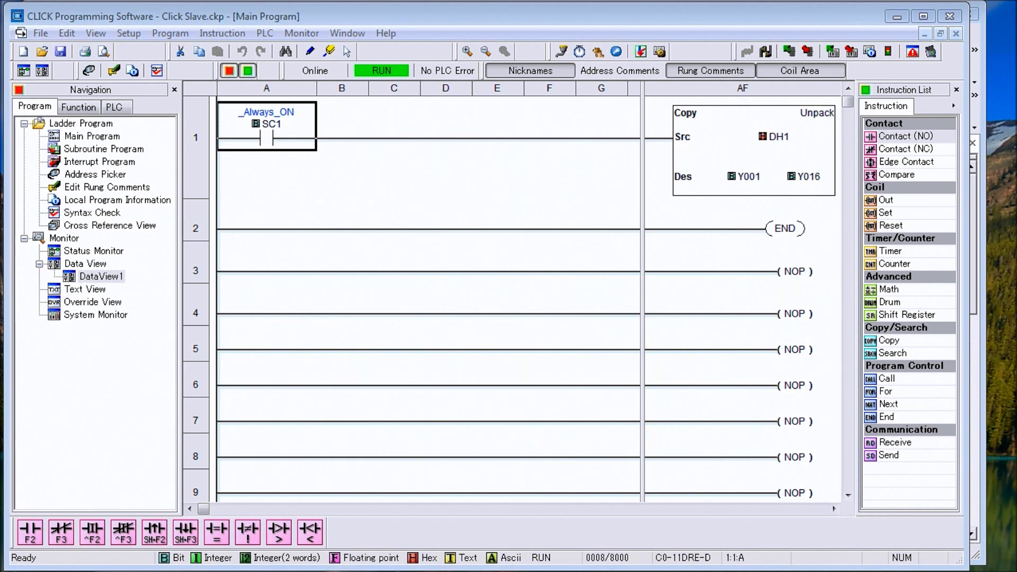
Step: Show the Modbus address table image that maps BRX MHR1–MHR20 to CLICK DH1–DH20
{"action": "key", "text": "alt+Tab"}
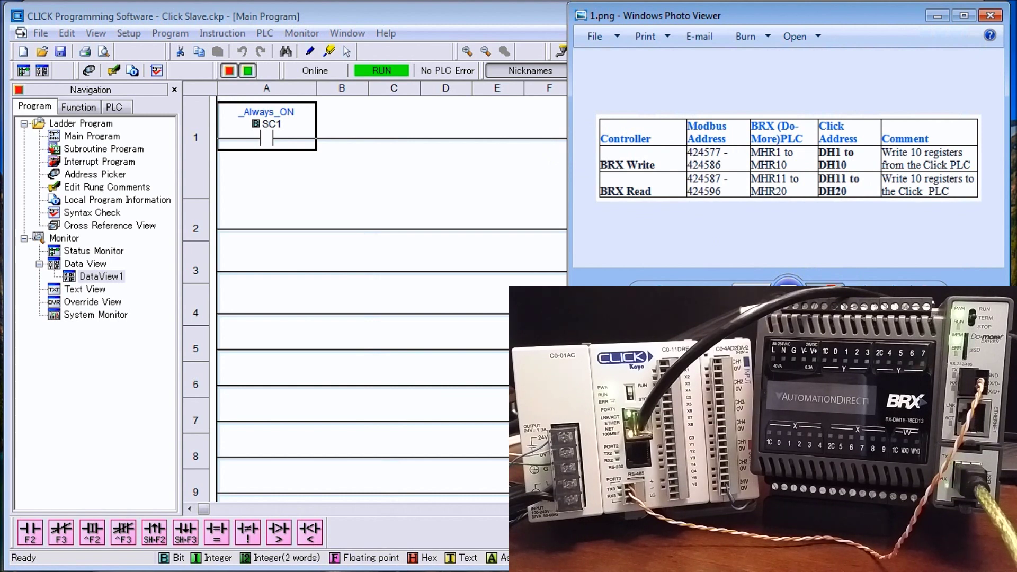
Step: Advance to the RS-485 wiring diagram, then minimize Photo Viewer to reveal the CLICK ladder
{"action": "key", "text": "Right"}
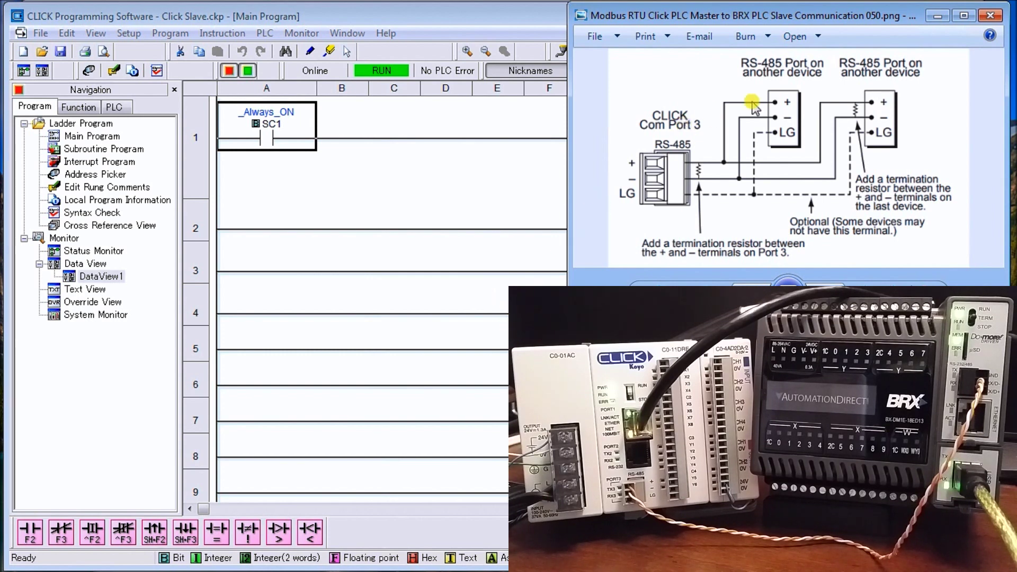
{"action": "left_click", "coordinate": [941, 16]}
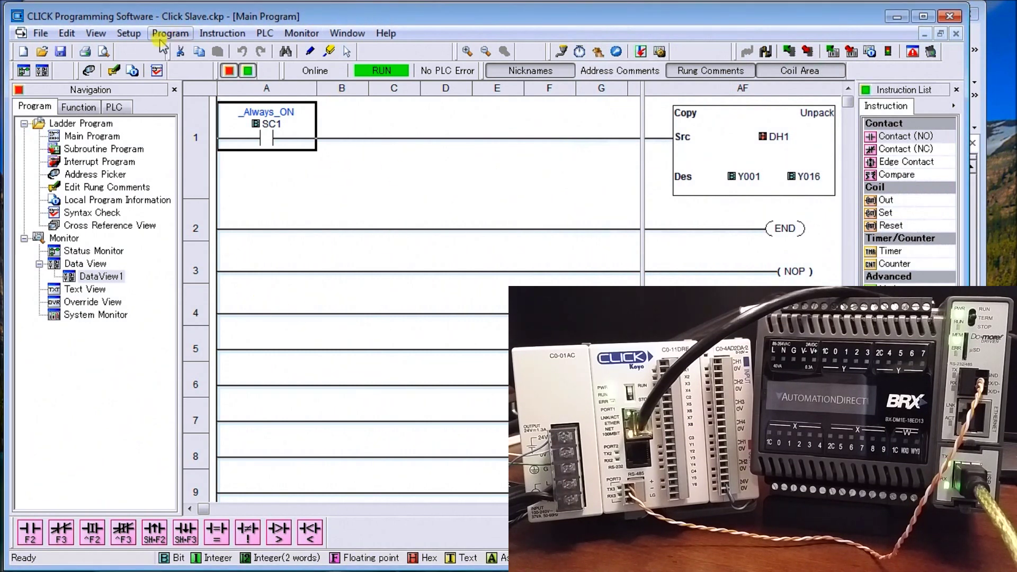
Step: Confirm CLICK Port 3 as Modbus slave node 1, 38400 baud, odd parity, one stop bit
{"action": "left_click", "coordinate": [130, 34]}
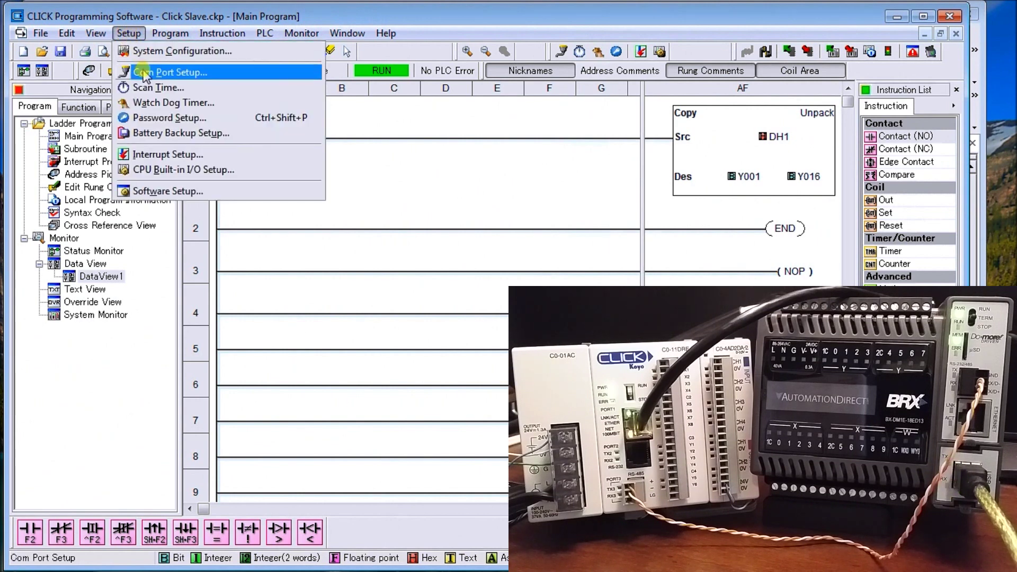
{"action": "left_click", "coordinate": [165, 74]}
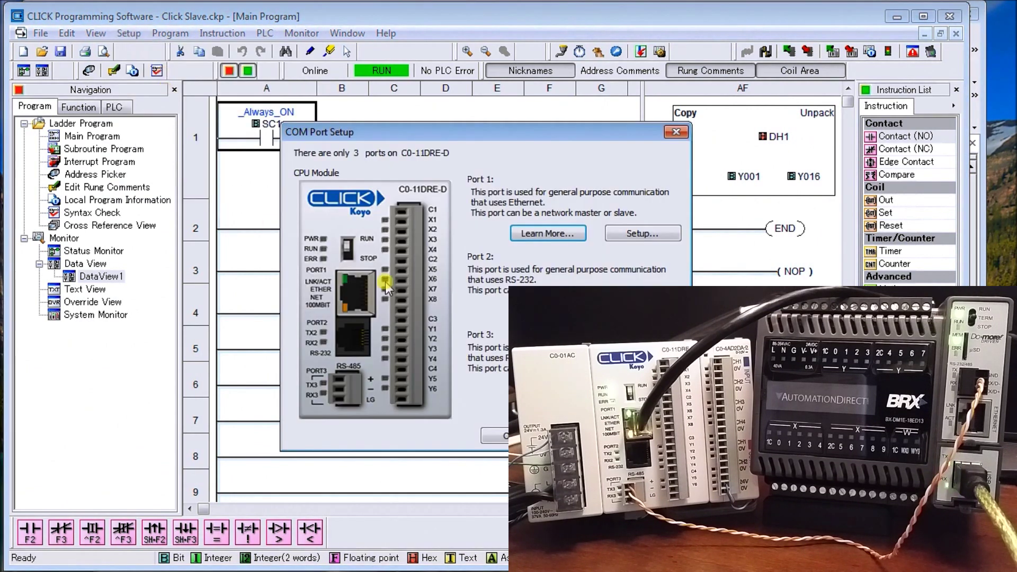
{"action": "left_click_drag", "start_coordinate": [435, 134], "coordinate": [271, 79]}
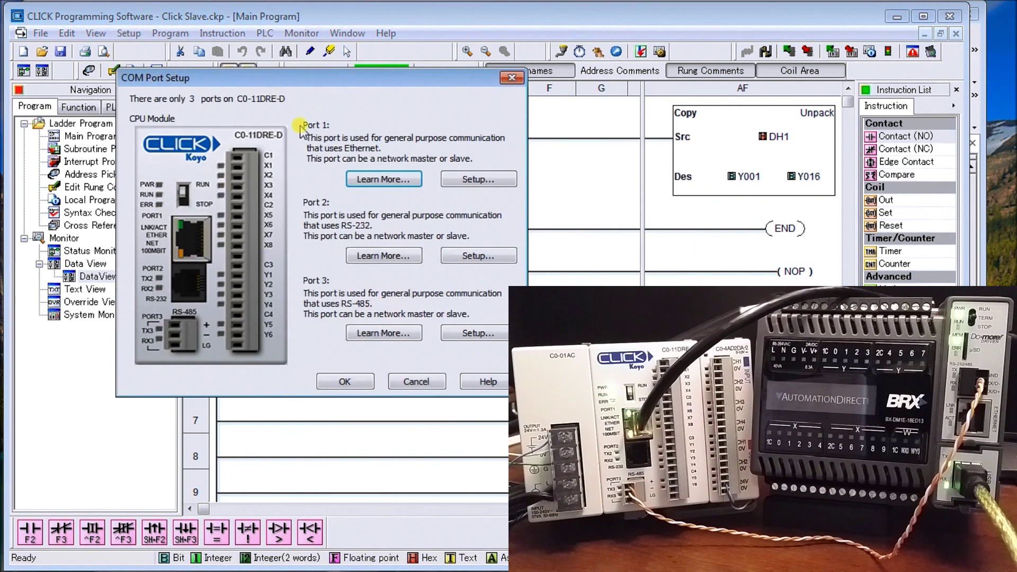
{"action": "left_click", "coordinate": [477, 334]}
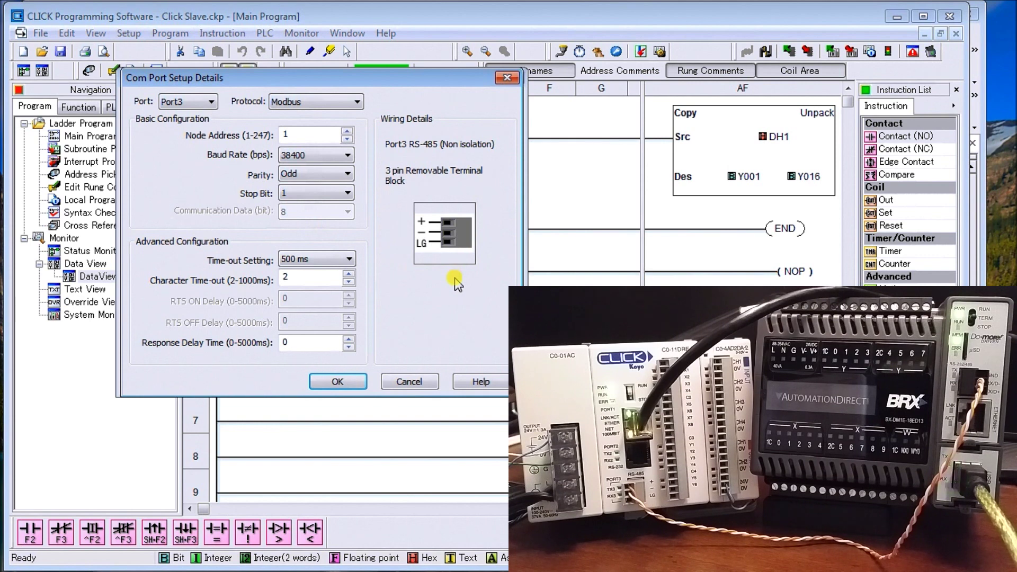
{"action": "left_click", "coordinate": [353, 382]}
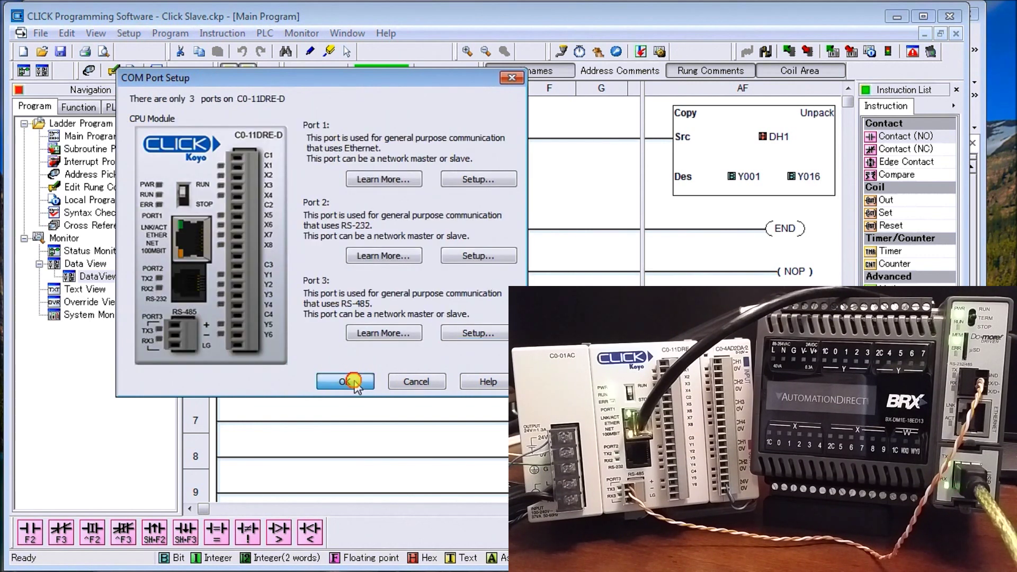
{"action": "left_click", "coordinate": [353, 382]}
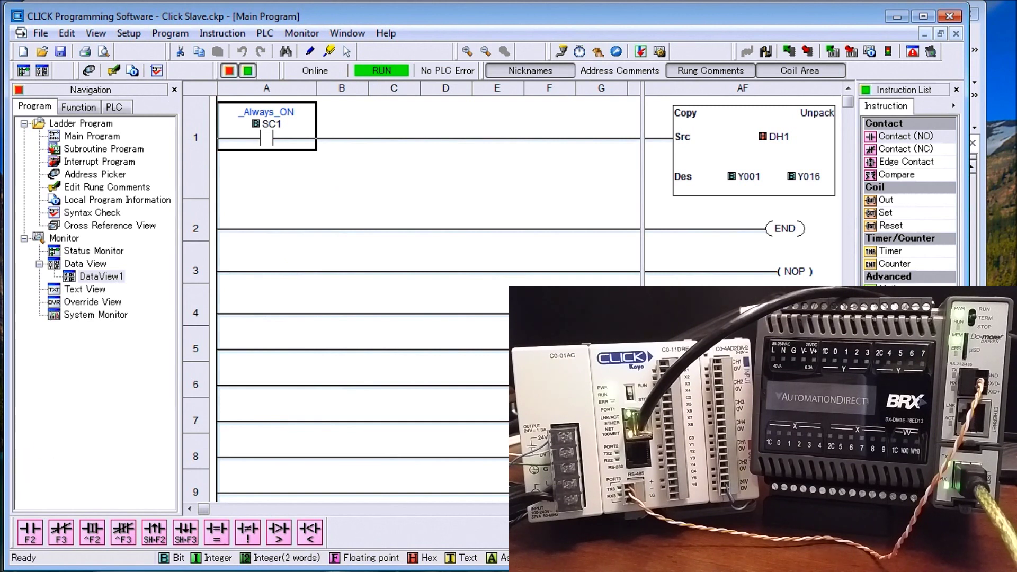
{"action": "key", "text": "alt+Tab"}
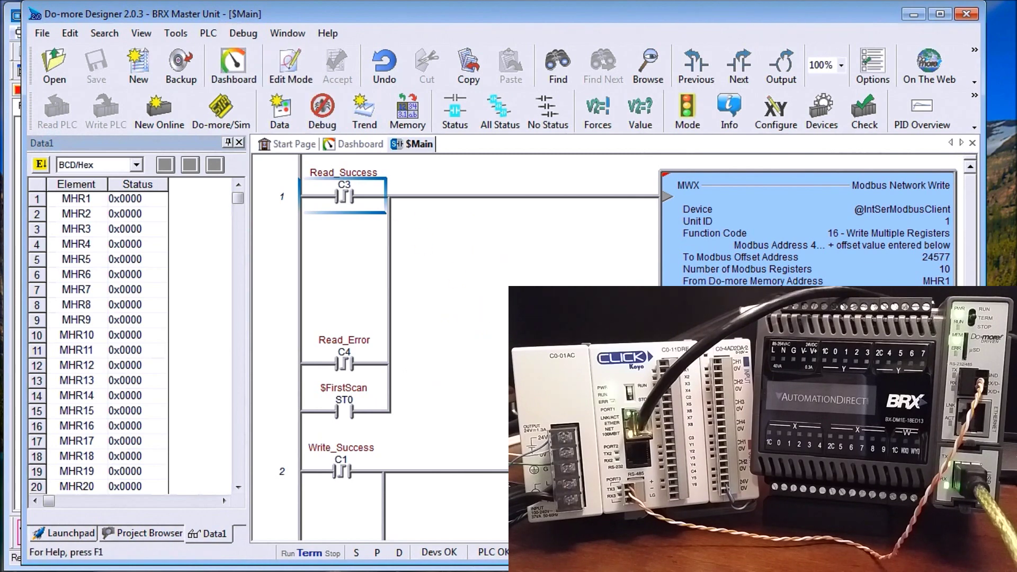
Step: Configure the BRX serial port as an RS485 Modbus RTU client: 120 Ohm termination, 38400 baud, odd parity
{"action": "left_click", "coordinate": [781, 118]}
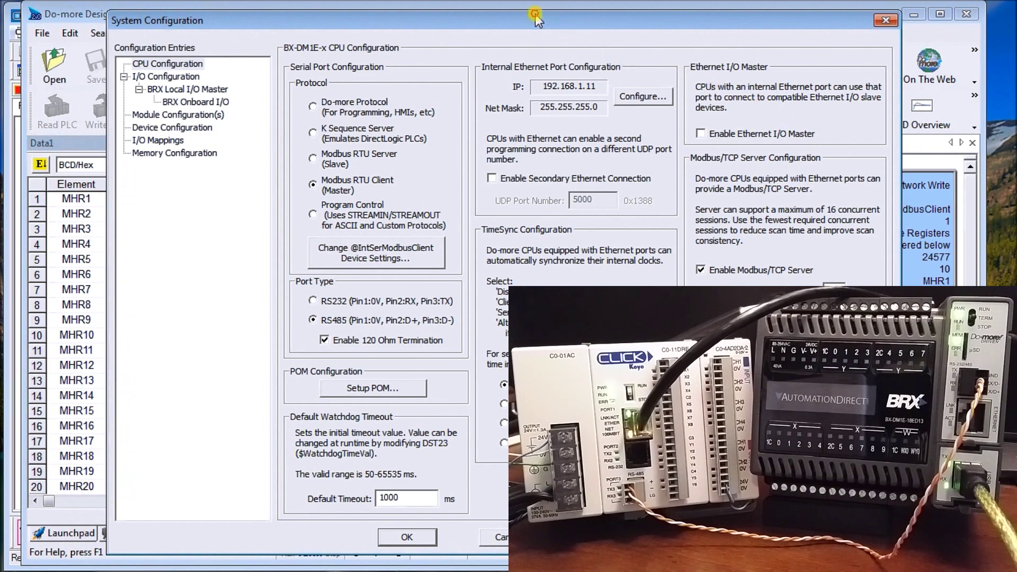
{"action": "left_click_drag", "start_coordinate": [536, 19], "coordinate": [465, 9]}
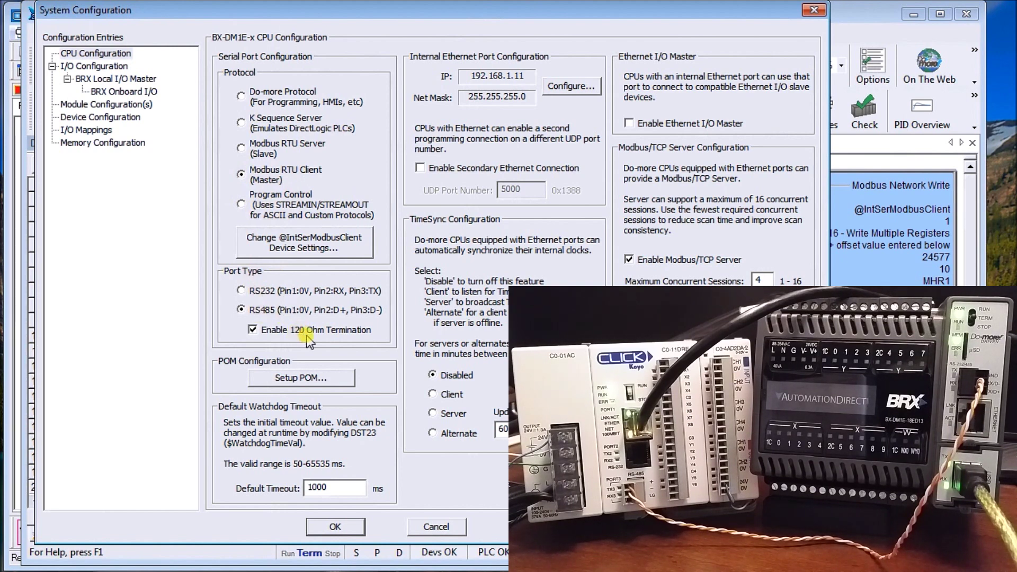
{"action": "left_click", "coordinate": [299, 249]}
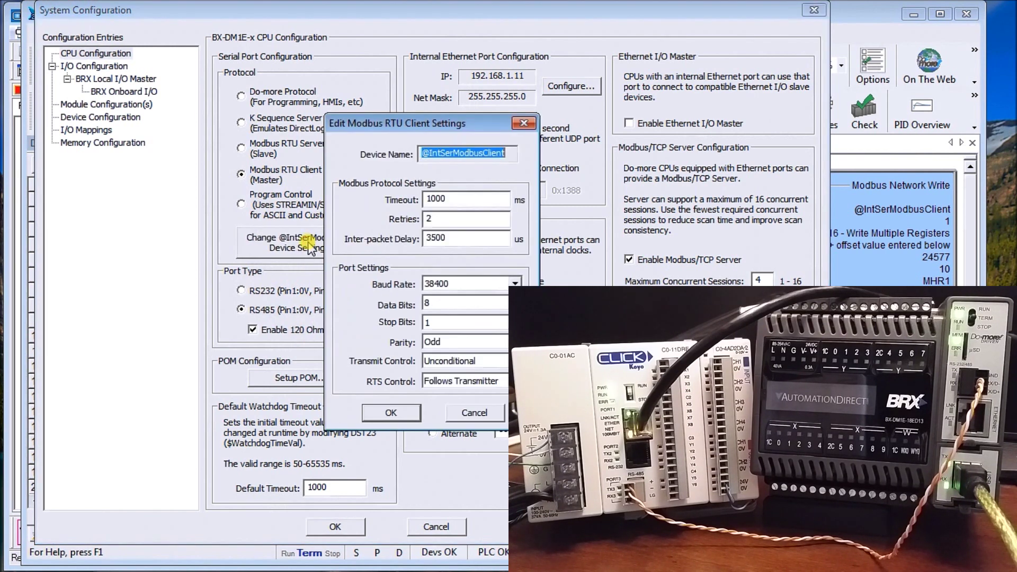
{"action": "left_click_drag", "start_coordinate": [417, 132], "coordinate": [216, 103]}
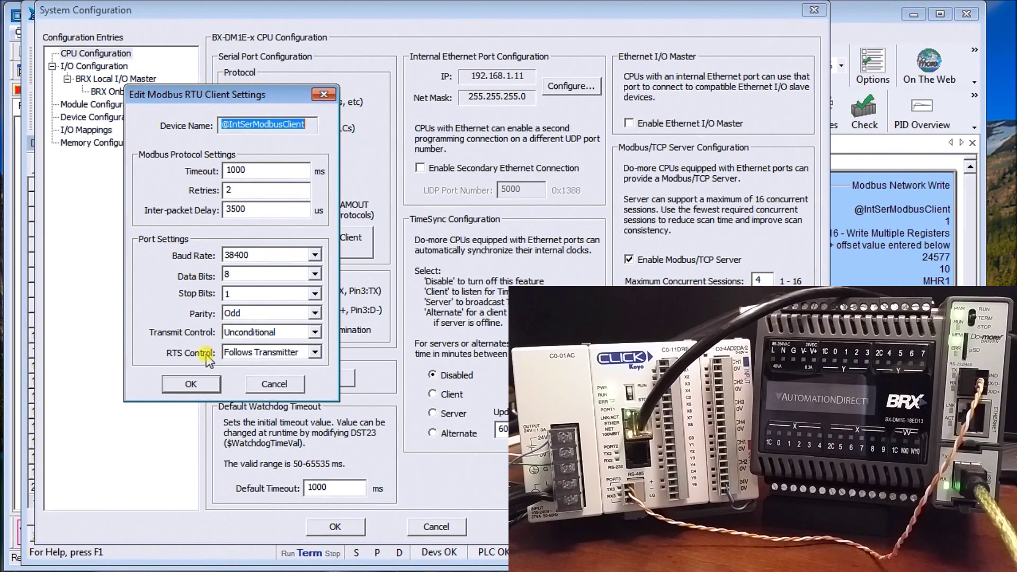
{"action": "left_click", "coordinate": [191, 385]}
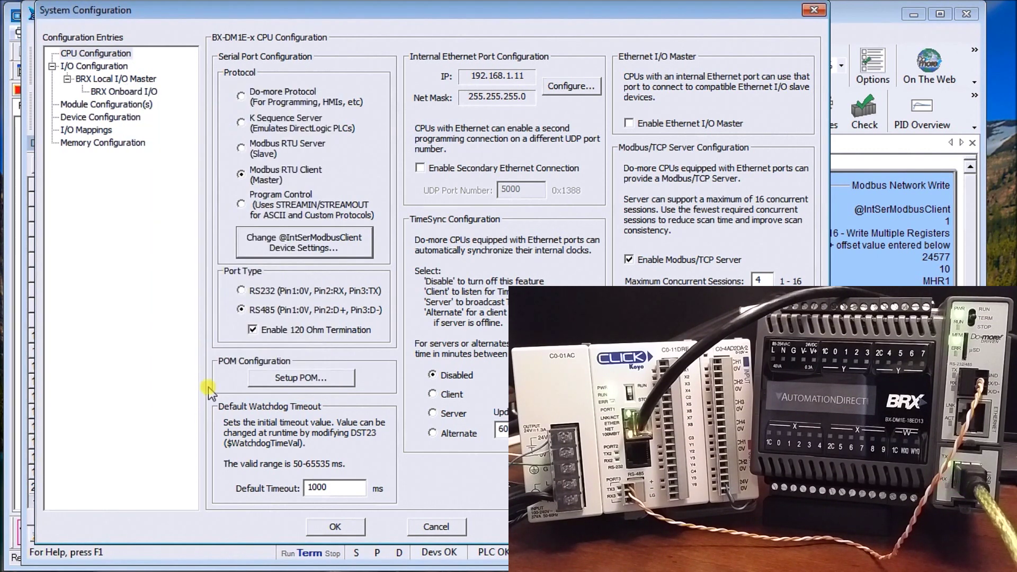
{"action": "left_click", "coordinate": [349, 526]}
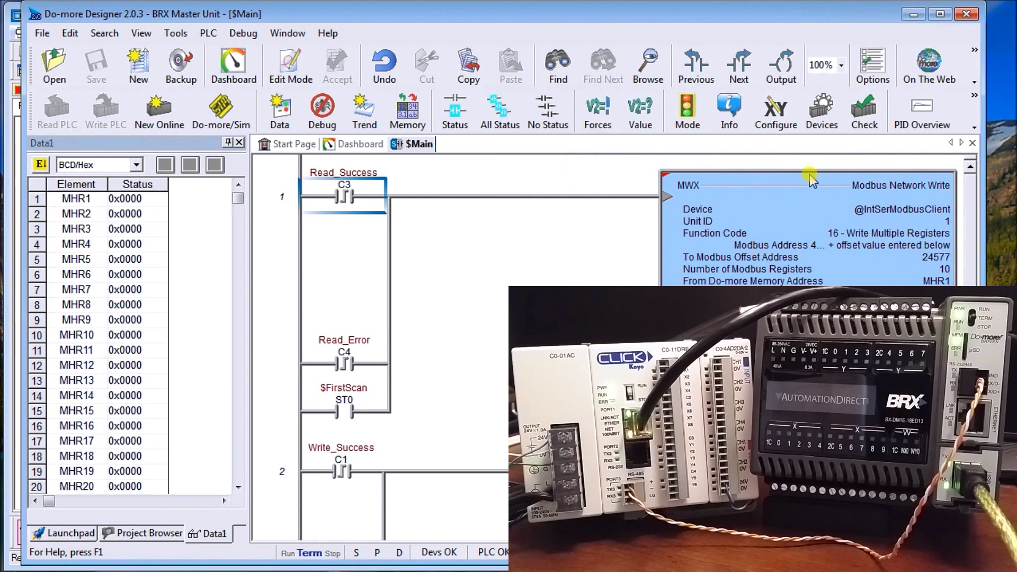
Step: Enable Edit Mode and review the MWX writing MHR1–MHR10 to offset 24577 on unit 1
{"action": "double_click", "coordinate": [789, 219]}
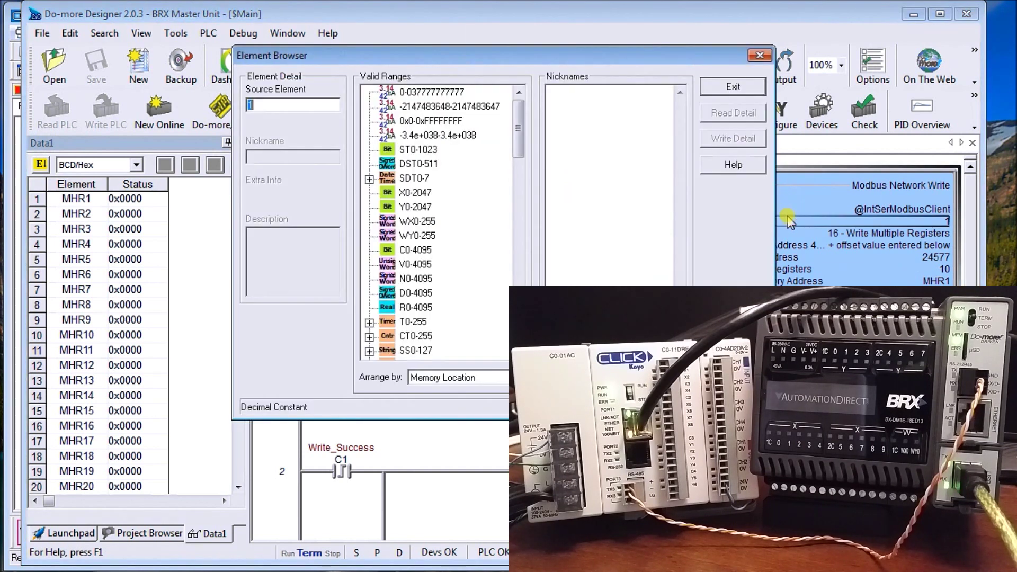
{"action": "left_click", "coordinate": [734, 86]}
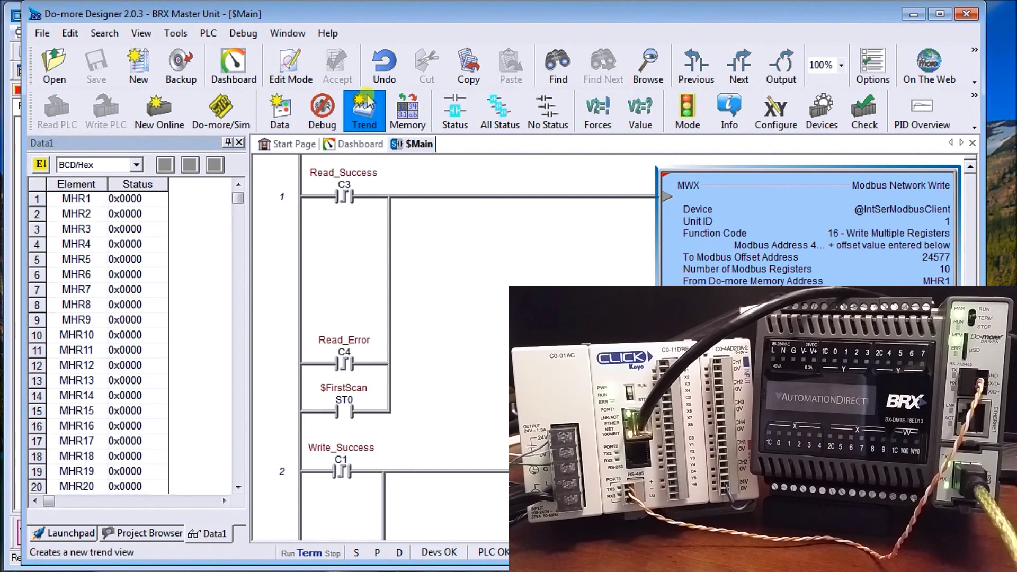
{"action": "left_click", "coordinate": [294, 79]}
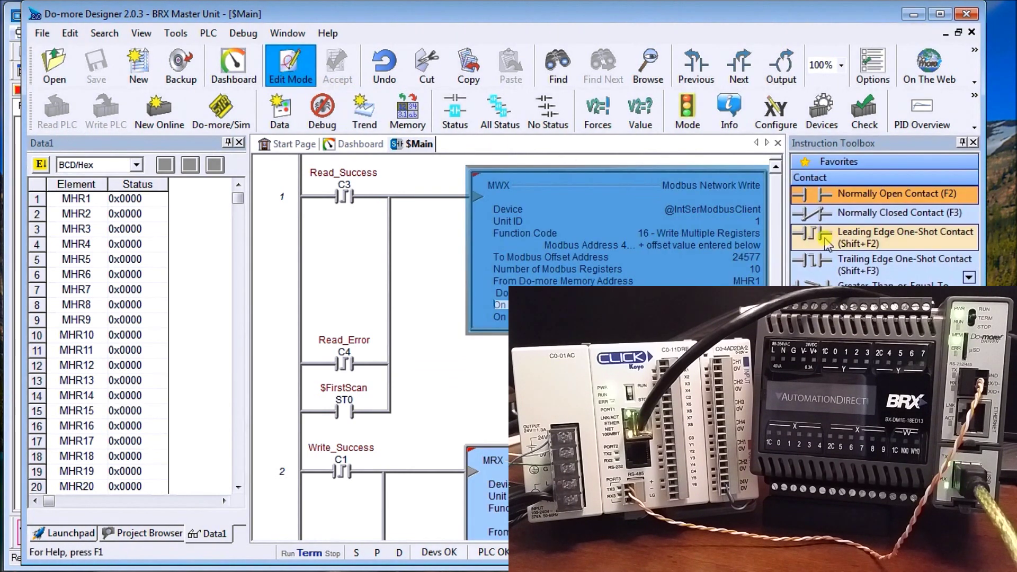
{"action": "double_click", "coordinate": [554, 189]}
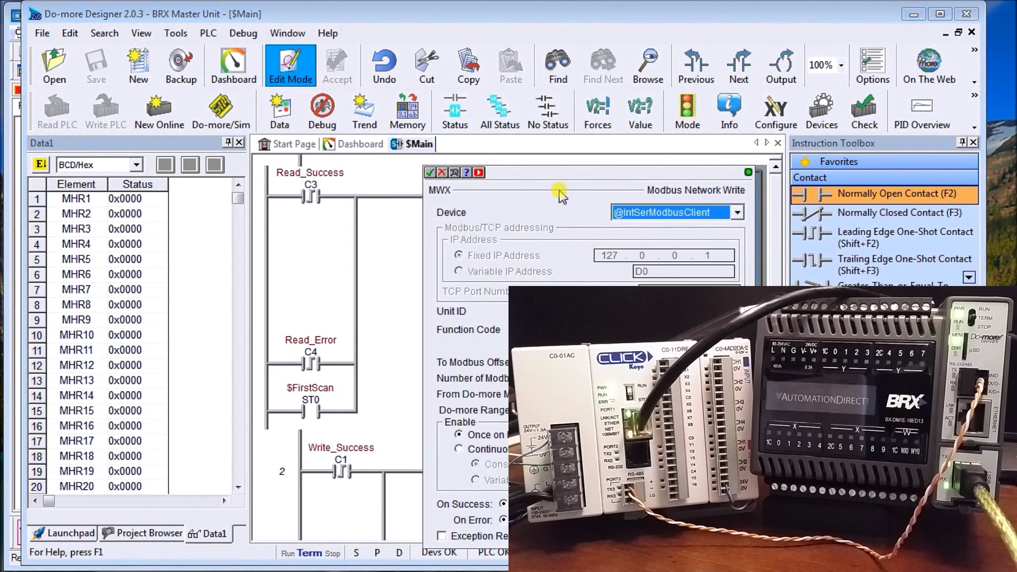
{"action": "left_click_drag", "start_coordinate": [558, 117], "coordinate": [208, 52]}
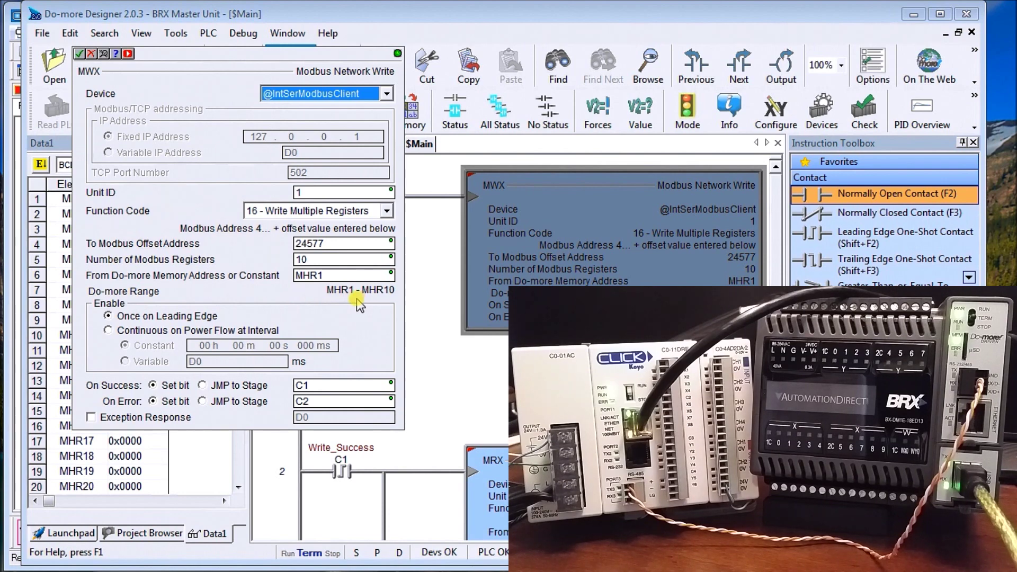
{"action": "left_click", "coordinate": [80, 54]}
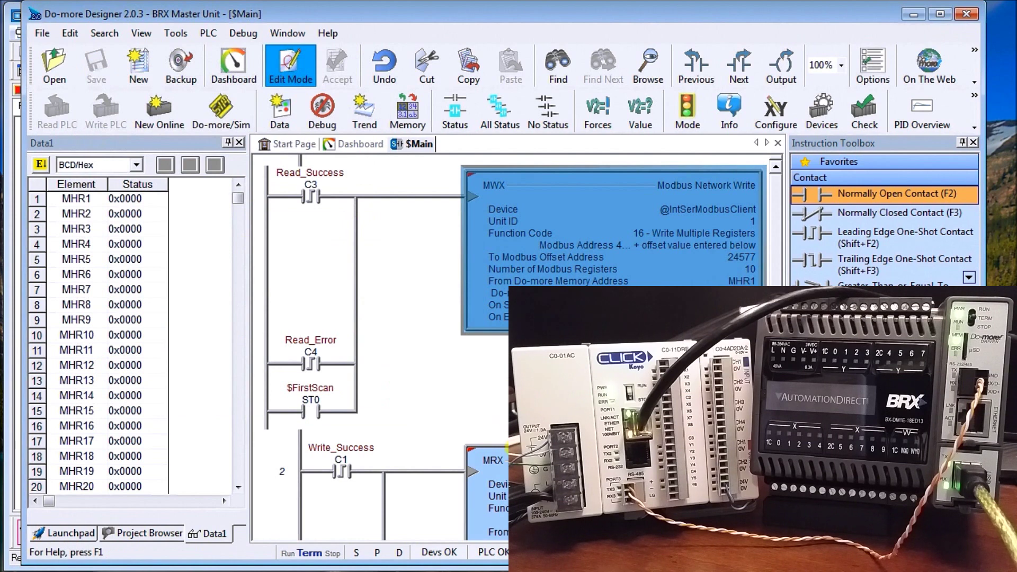
Step: Open the rung 2 MRX settings reading 10 registers from offset 24587 into MHR11
{"action": "scroll", "coordinate": [371, 318], "scroll_direction": "down", "scroll_amount": 3}
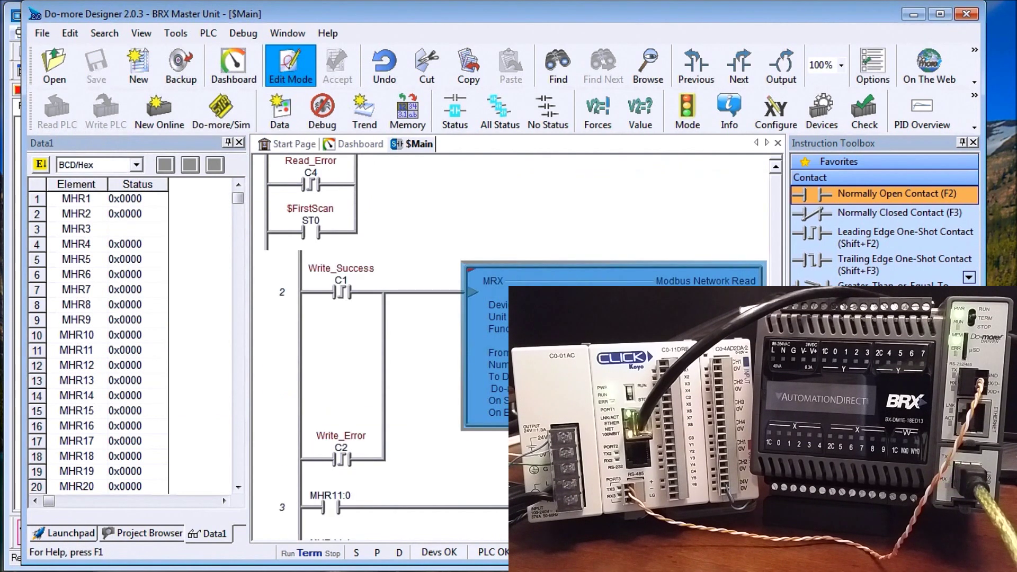
{"action": "scroll", "coordinate": [609, 211], "scroll_direction": "down", "scroll_amount": 2}
{"action": "double_click", "coordinate": [608, 181]}
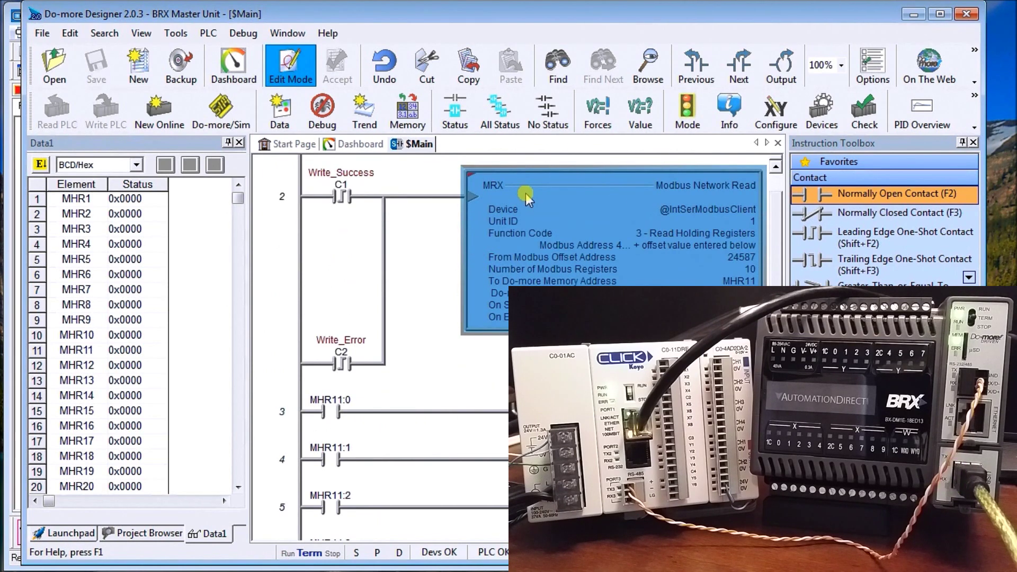
{"action": "left_click_drag", "start_coordinate": [532, 173], "coordinate": [193, 56]}
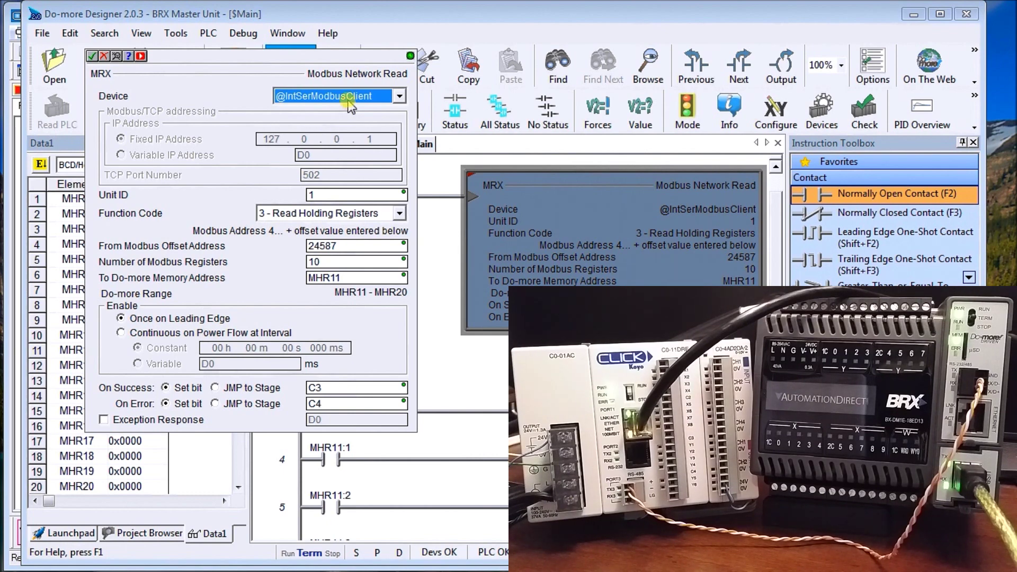
Step: Accept the MRX dialog unchanged with the green check
{"action": "left_click", "coordinate": [103, 57]}
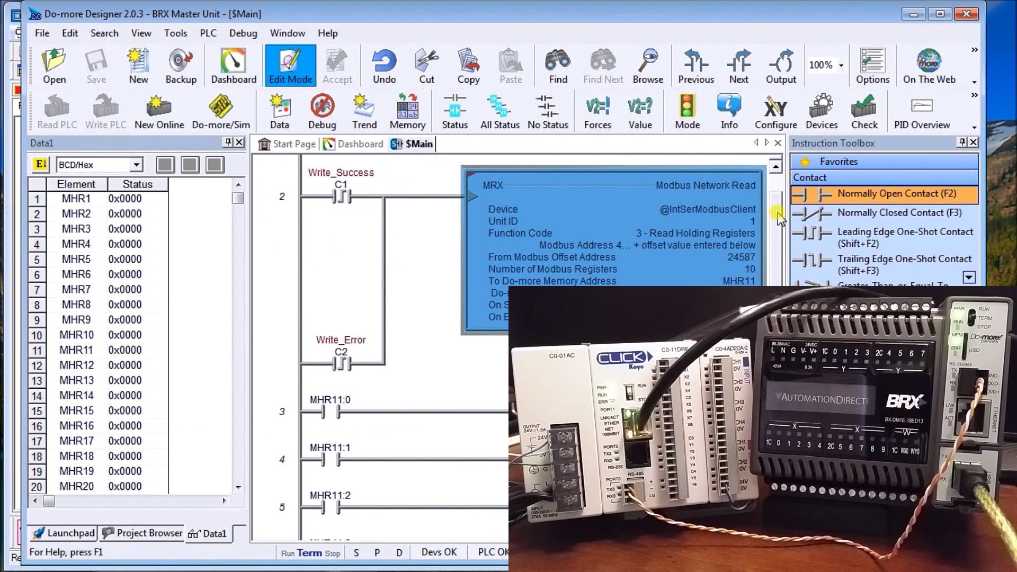
Step: Turn Edit Mode off and look over the MWX and MRX rungs
{"action": "scroll", "coordinate": [778, 211], "scroll_direction": "up", "scroll_amount": 5}
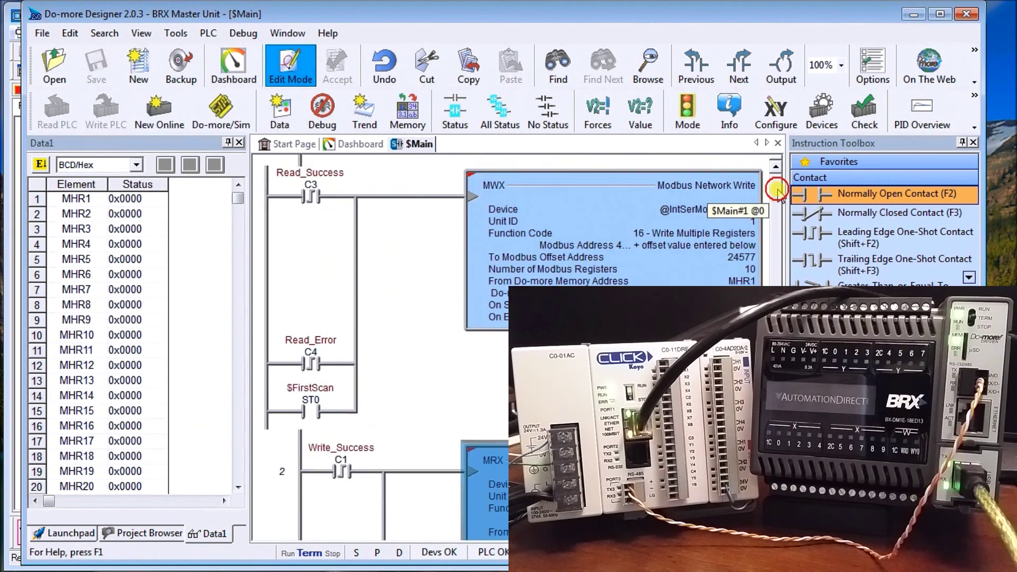
{"action": "left_click", "coordinate": [298, 64]}
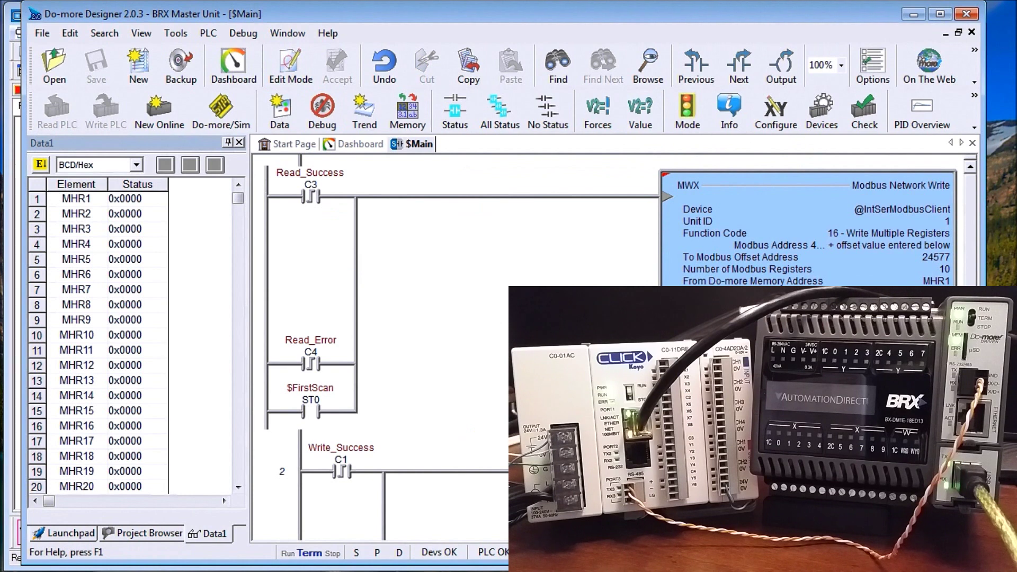
{"action": "scroll", "coordinate": [456, 317], "scroll_direction": "down", "scroll_amount": 5}
{"action": "scroll", "coordinate": [456, 318], "scroll_direction": "up", "scroll_amount": 5}
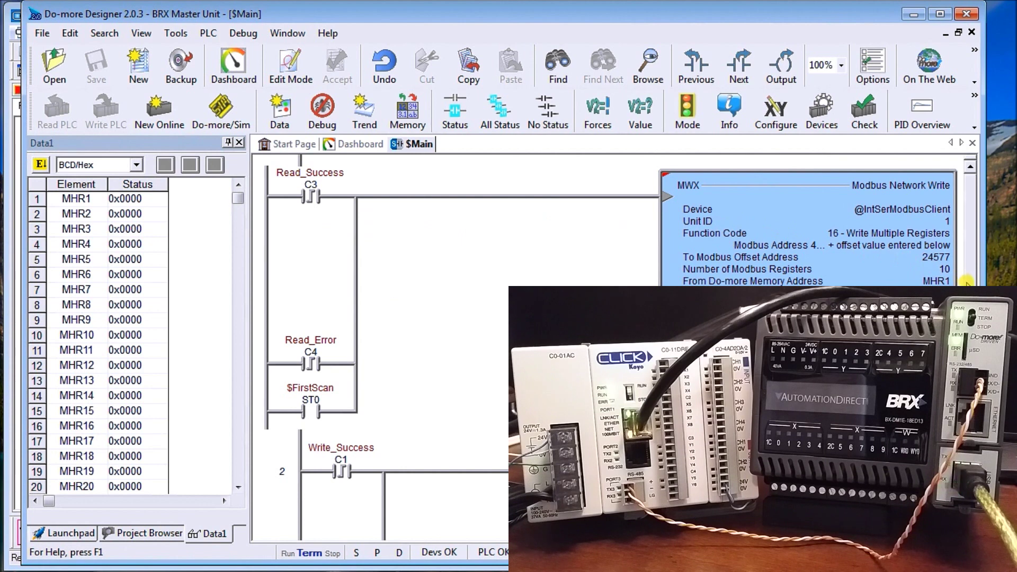
{"action": "scroll", "coordinate": [966, 281], "scroll_direction": "down", "scroll_amount": 3}
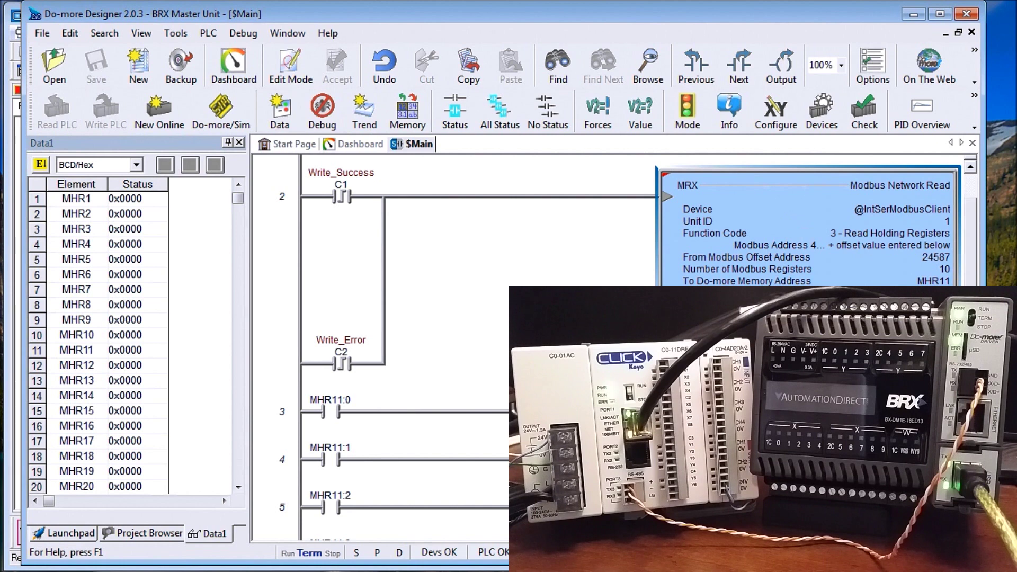
{"action": "scroll", "coordinate": [403, 318], "scroll_direction": "down", "scroll_amount": 3}
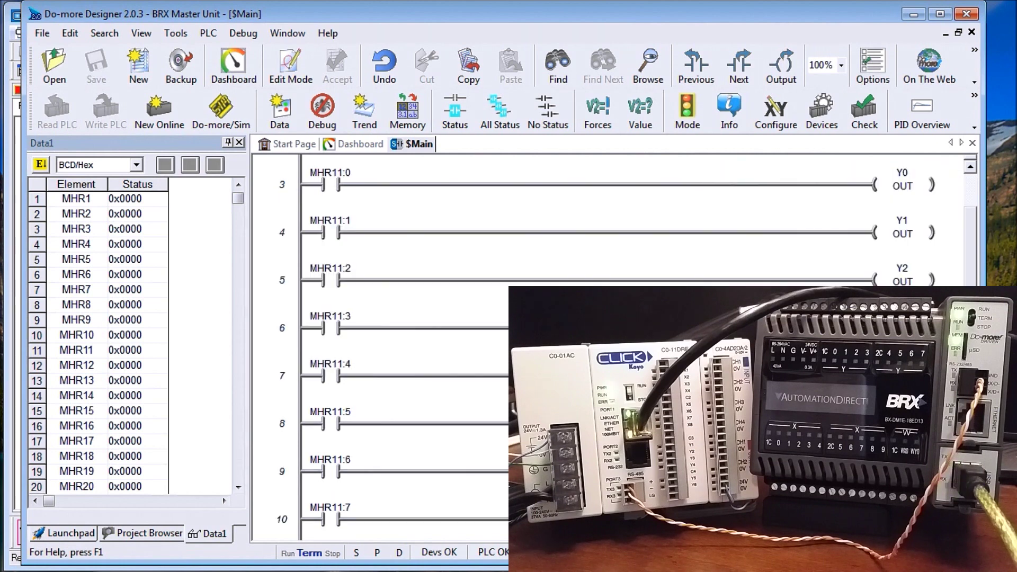
{"action": "left_click", "coordinate": [971, 167]}
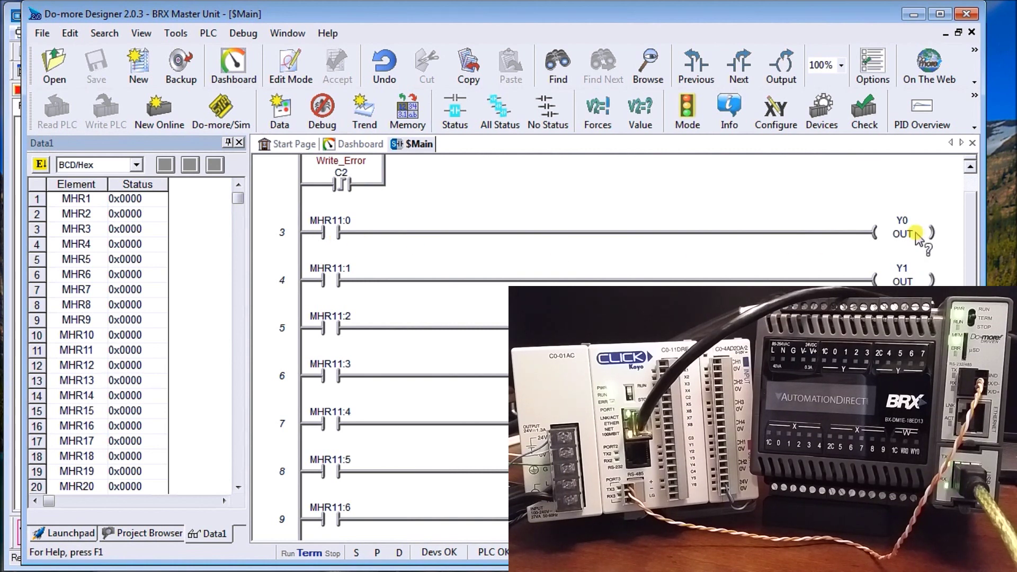
{"action": "left_click_drag", "start_coordinate": [969, 226], "coordinate": [968, 181]}
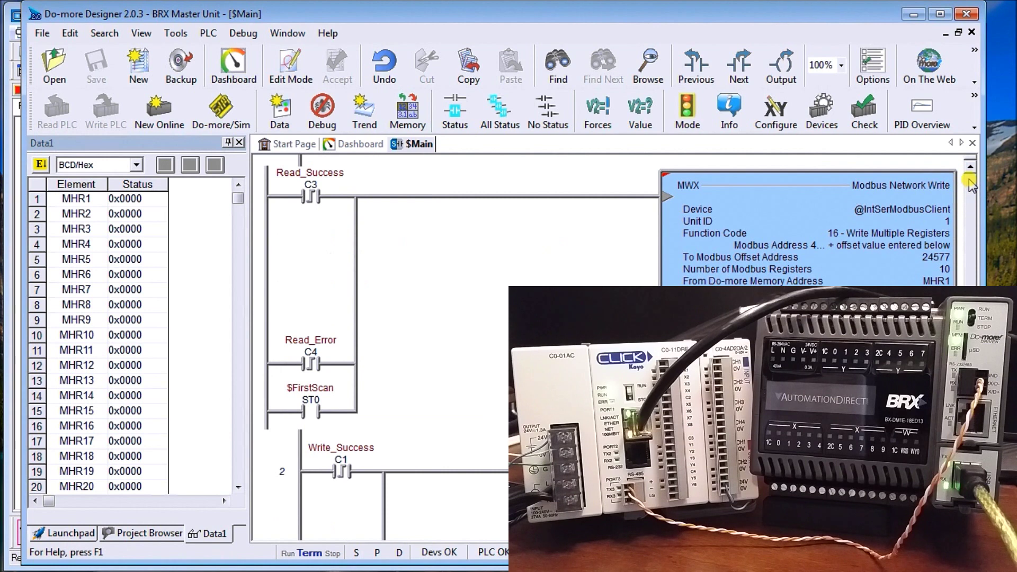
Step: Set the BRX PLC mode to Run in the Set PLC Mode dialog
{"action": "left_click", "coordinate": [687, 107]}
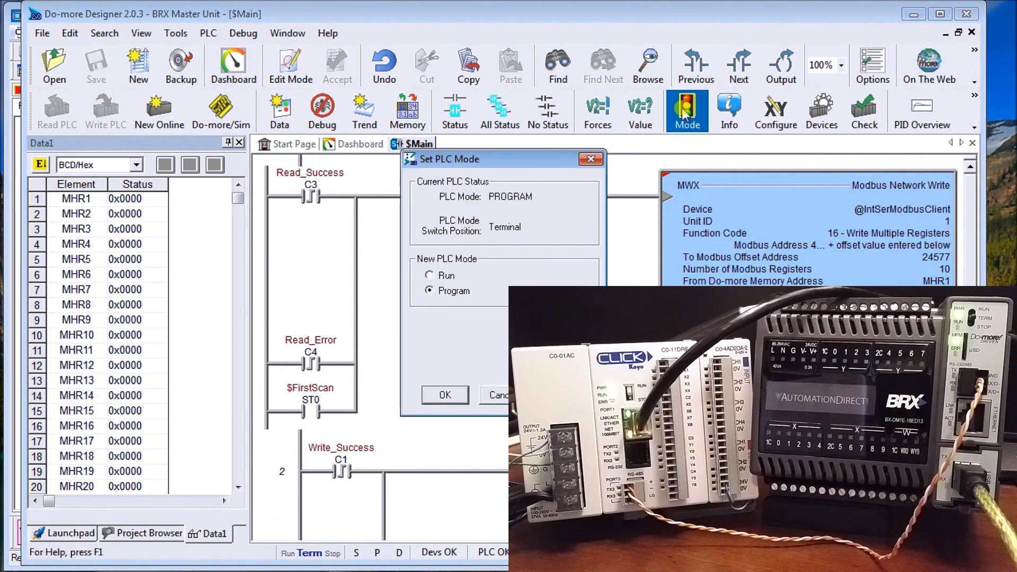
{"action": "left_click", "coordinate": [442, 275]}
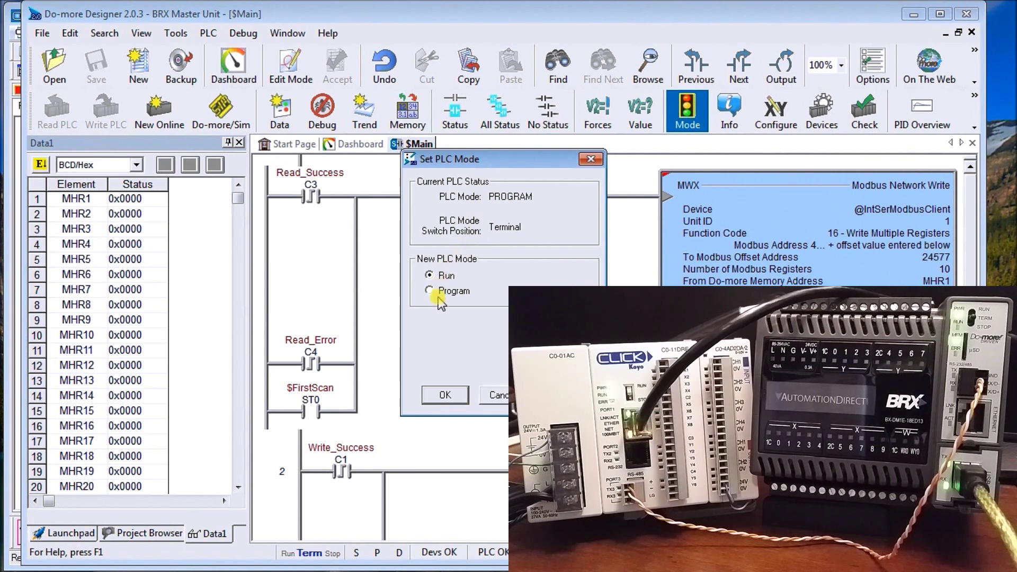
{"action": "left_click", "coordinate": [446, 397]}
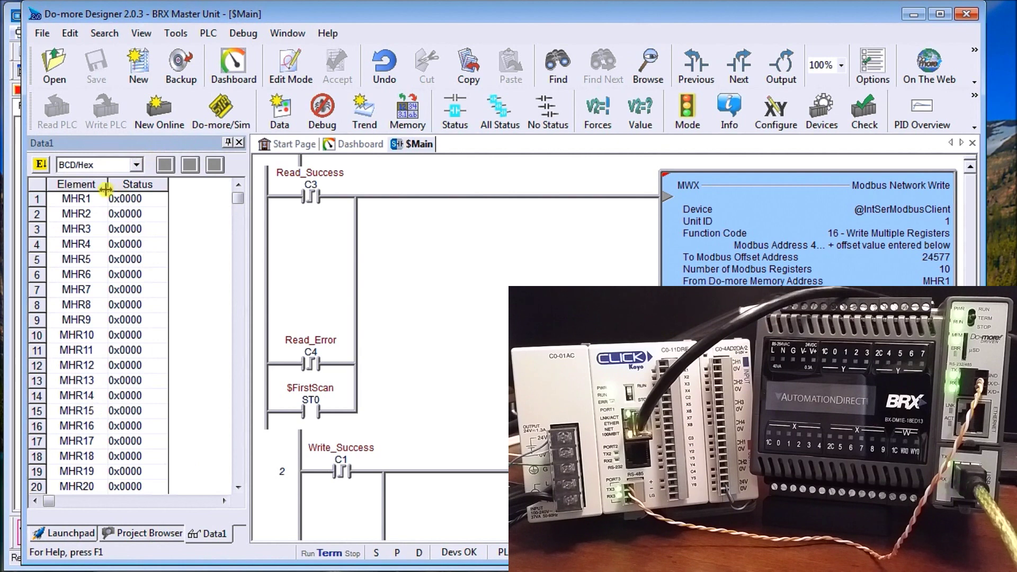
Step: Write the value 1 to MHR1 in Data1 through Edits and confirm the write
{"action": "left_click", "coordinate": [131, 201]}
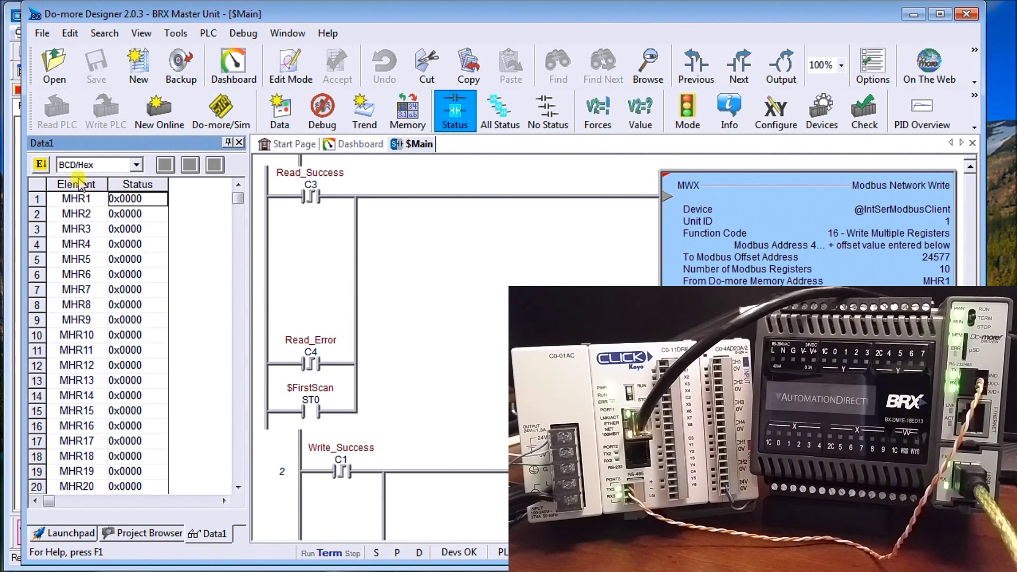
{"action": "left_click", "coordinate": [44, 166]}
{"action": "left_click", "coordinate": [194, 202]}
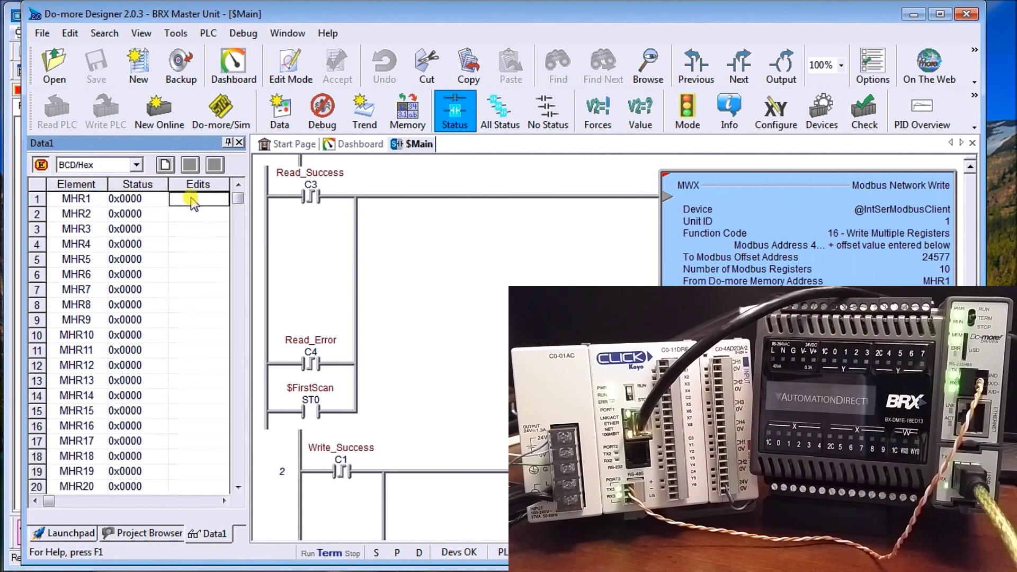
{"action": "type", "text": "1"}
{"action": "left_click", "coordinate": [191, 165]}
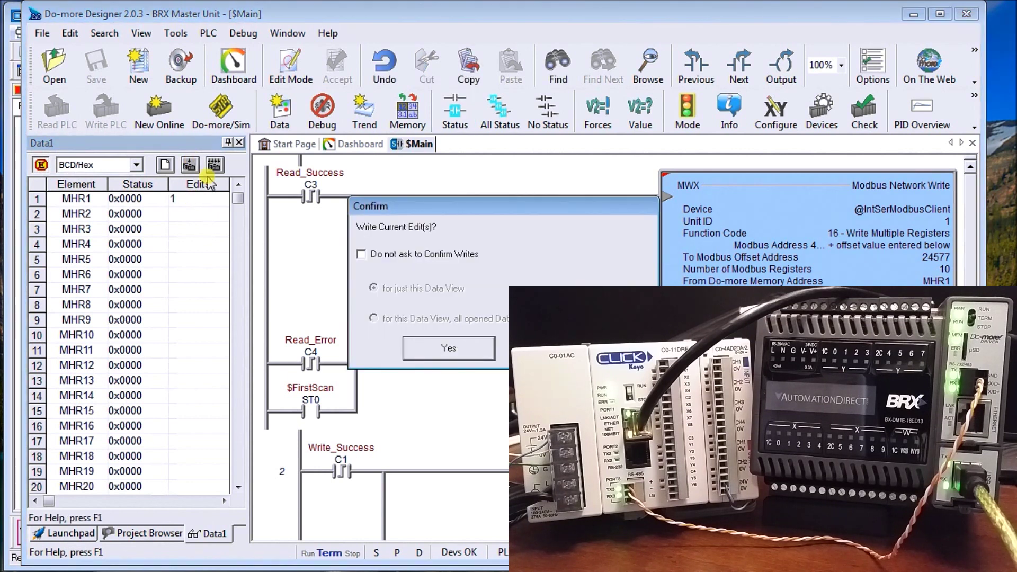
{"action": "left_click", "coordinate": [377, 255]}
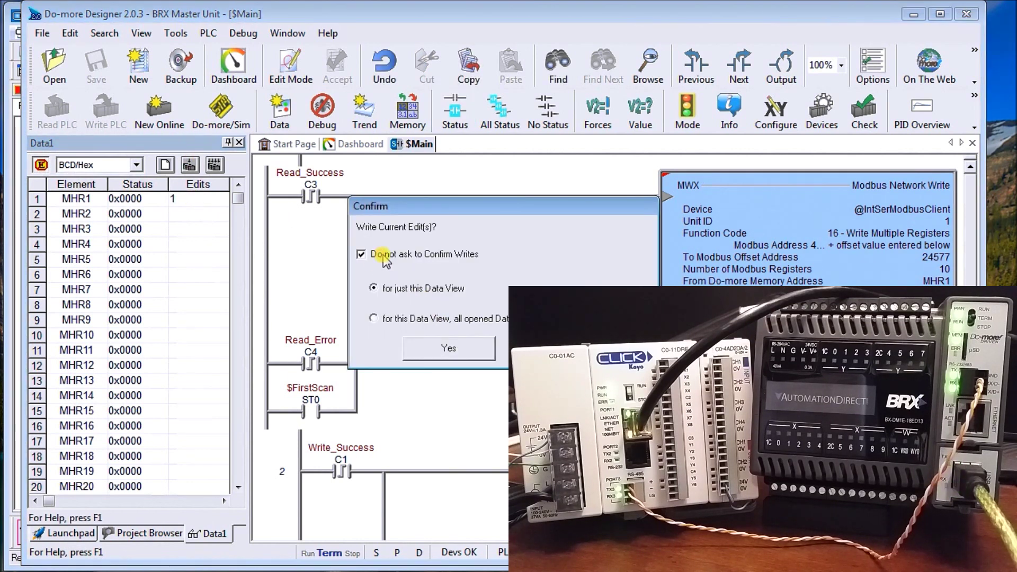
{"action": "left_click", "coordinate": [362, 254]}
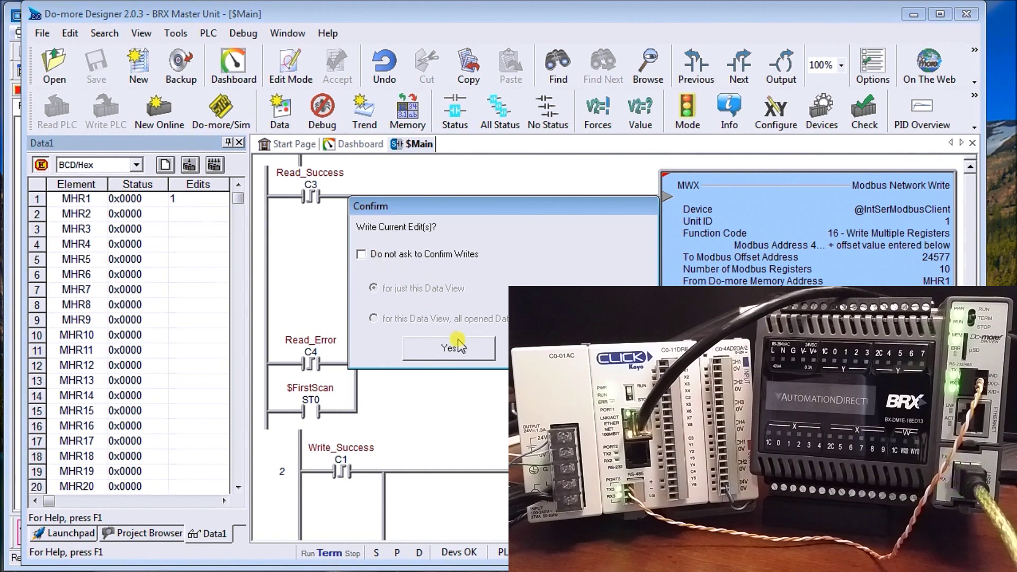
{"action": "left_click", "coordinate": [454, 348]}
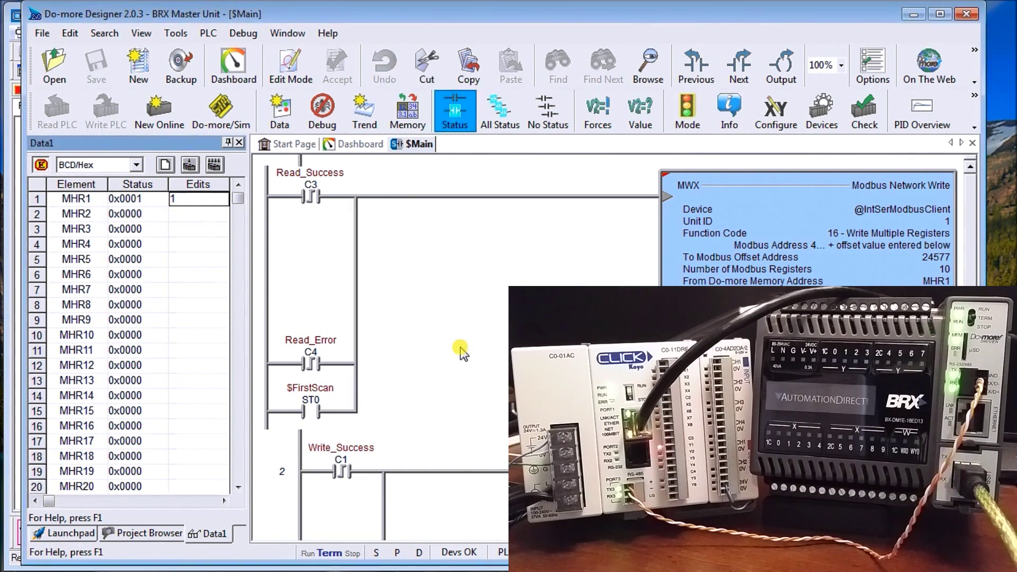
{"action": "left_click", "coordinate": [187, 202]}
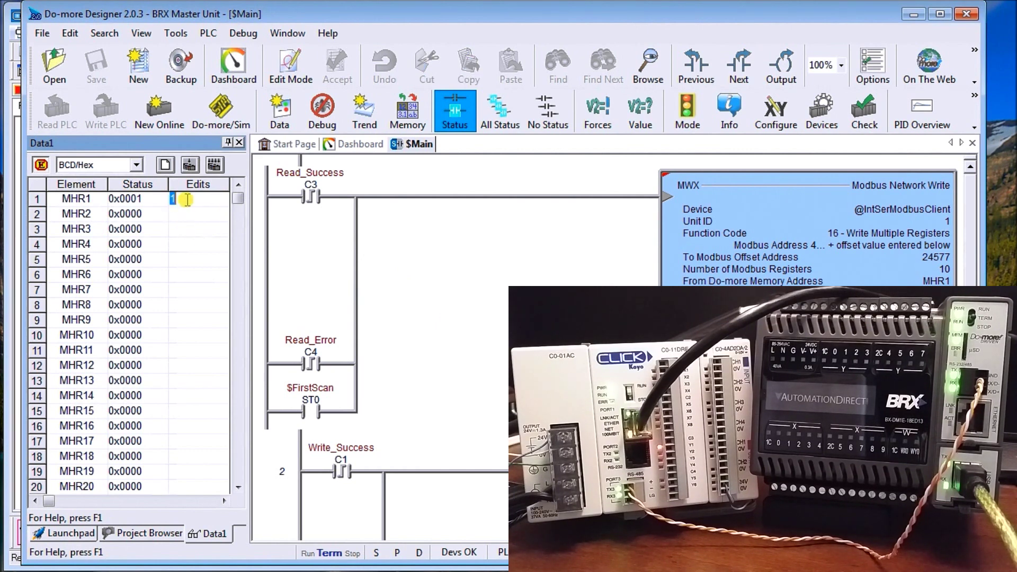
{"action": "type", "text": "f"}
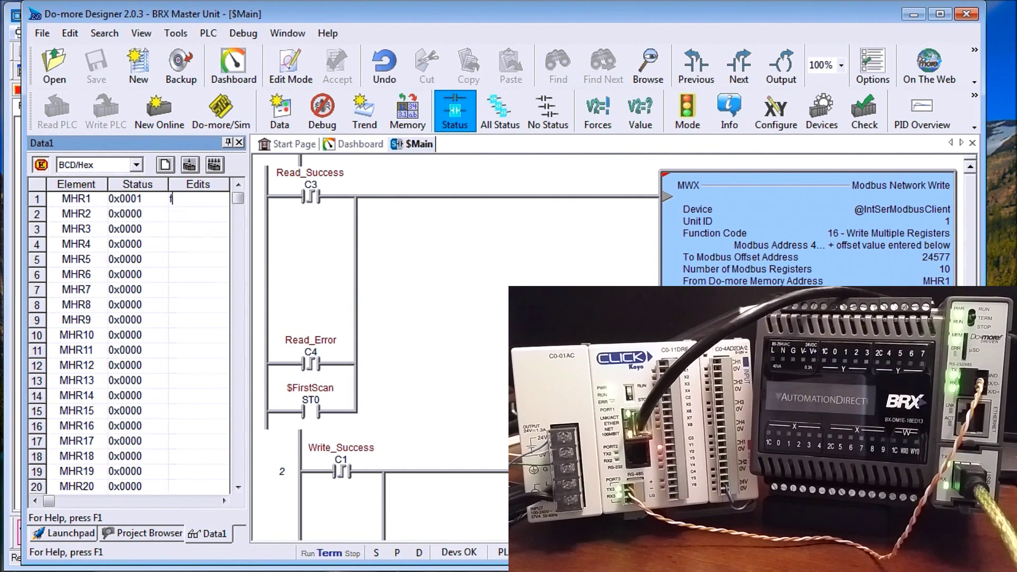
Step: Write the pending MHR1 edit, then enter FF in MHR1 and write it, confirming with Yes
{"action": "left_click", "coordinate": [189, 166]}
{"action": "left_click", "coordinate": [445, 345]}
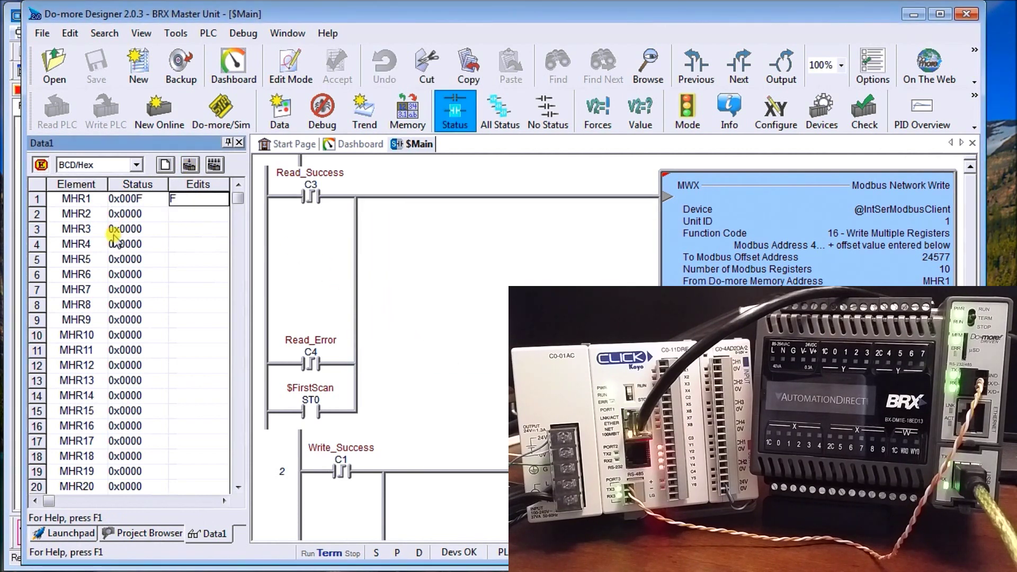
{"action": "left_click", "coordinate": [199, 202]}
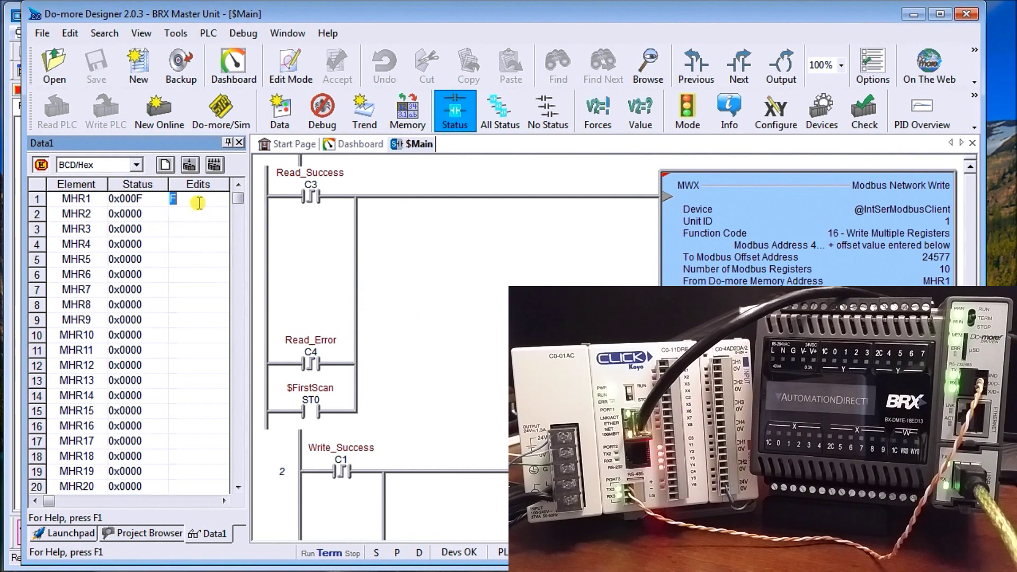
{"action": "type", "text": "ff"}
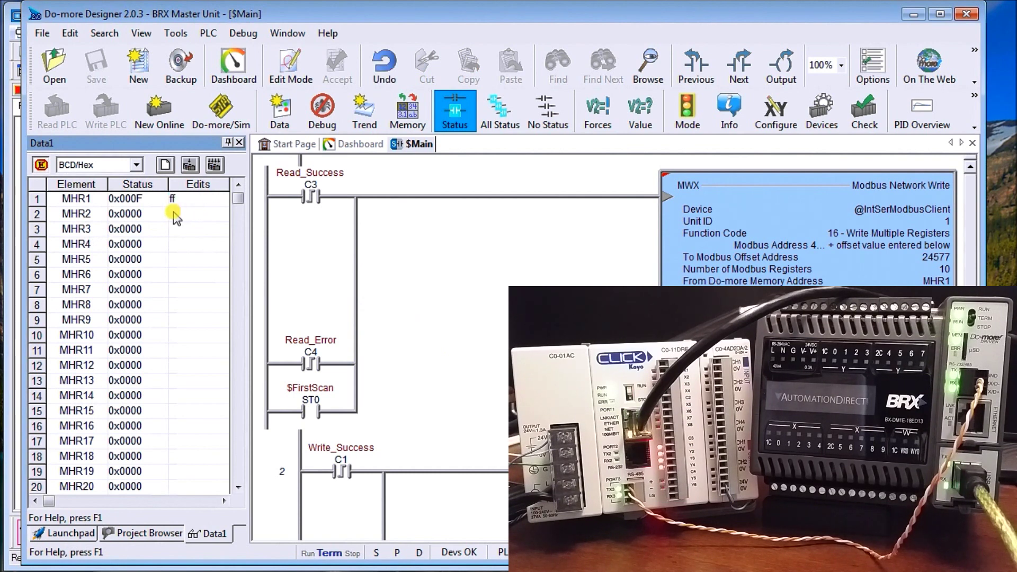
{"action": "left_click", "coordinate": [192, 168]}
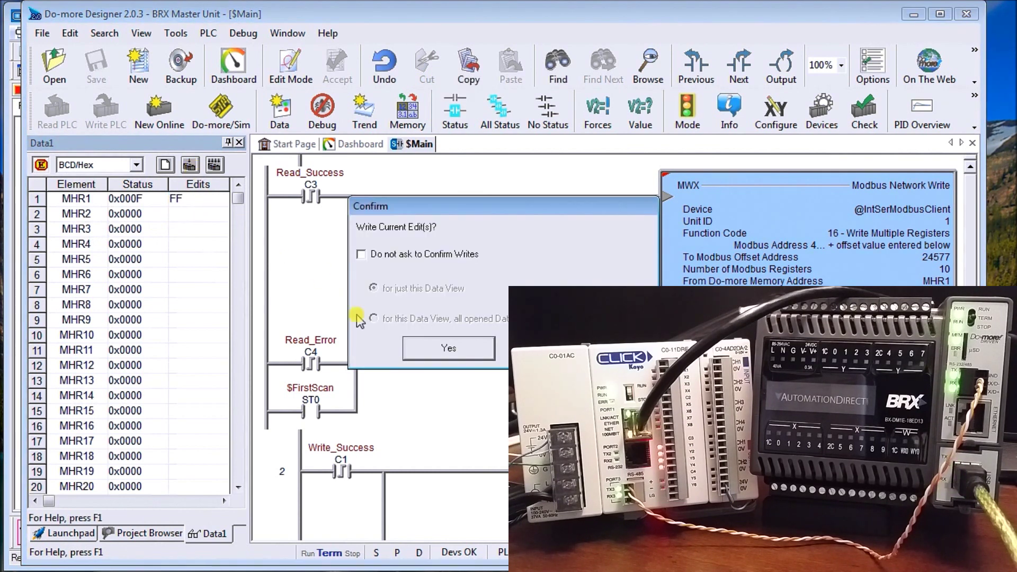
{"action": "left_click", "coordinate": [423, 351]}
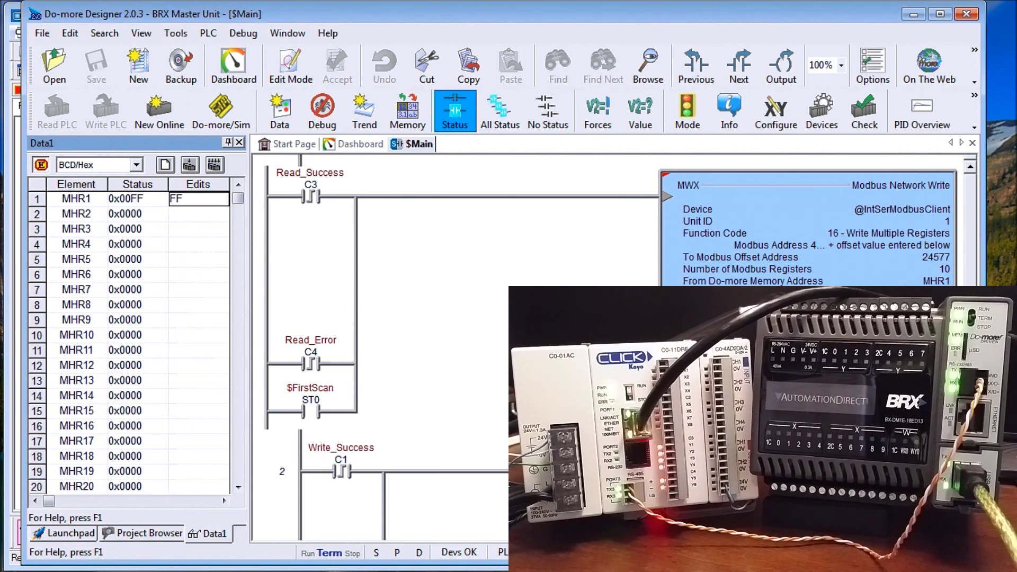
{"action": "left_click", "coordinate": [17, 421]}
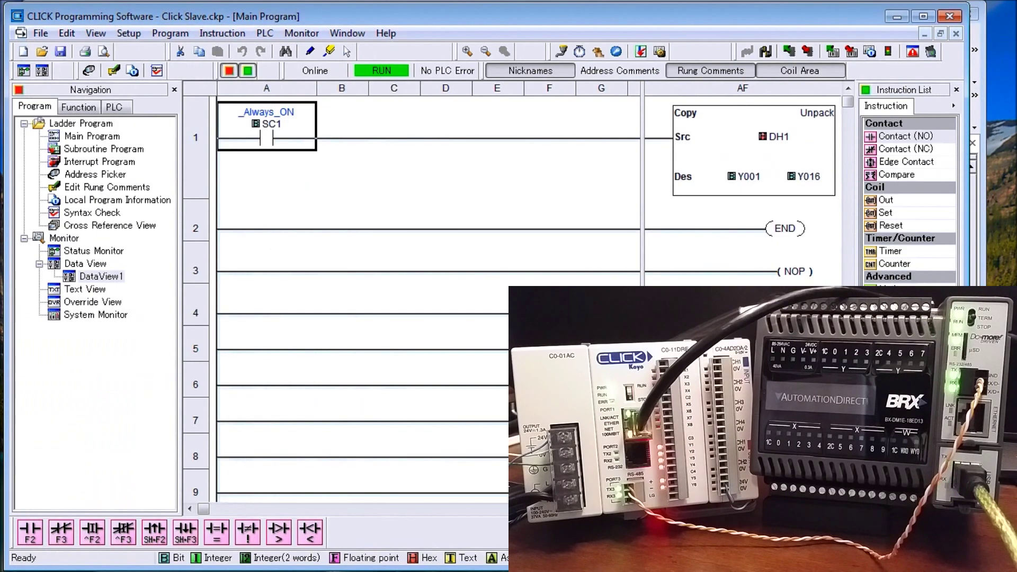
Step: Open DataView1 showing DH1 at 00FFh and queue 0001 as DH11's new value to write
{"action": "double_click", "coordinate": [94, 278]}
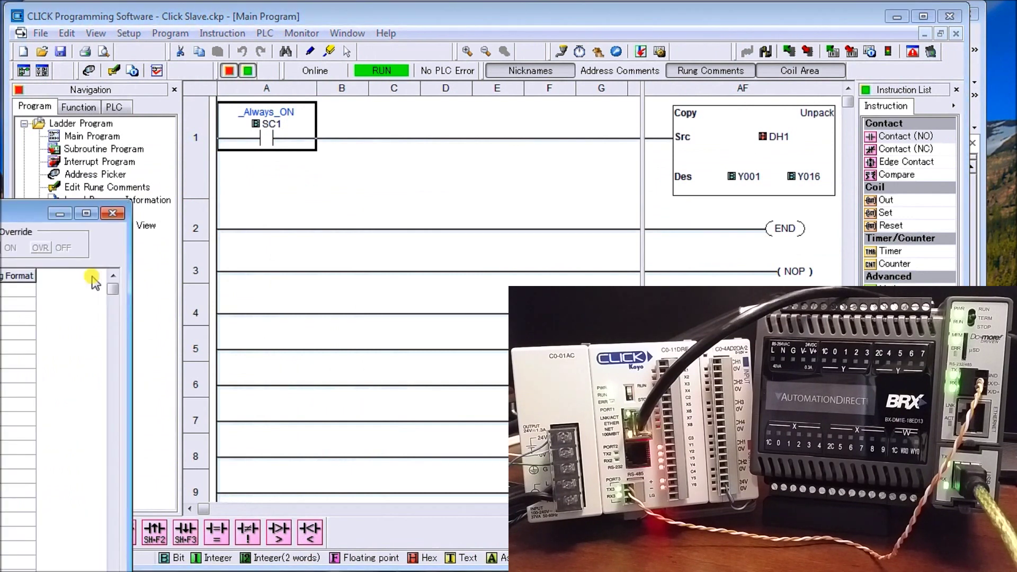
{"action": "left_click_drag", "start_coordinate": [21, 212], "coordinate": [244, 56]}
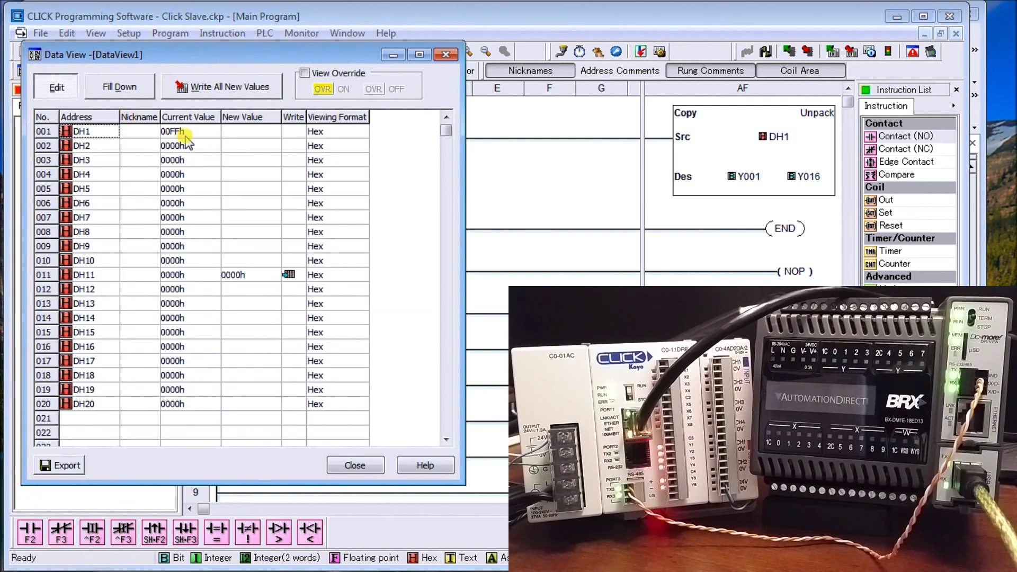
{"action": "left_click", "coordinate": [241, 275]}
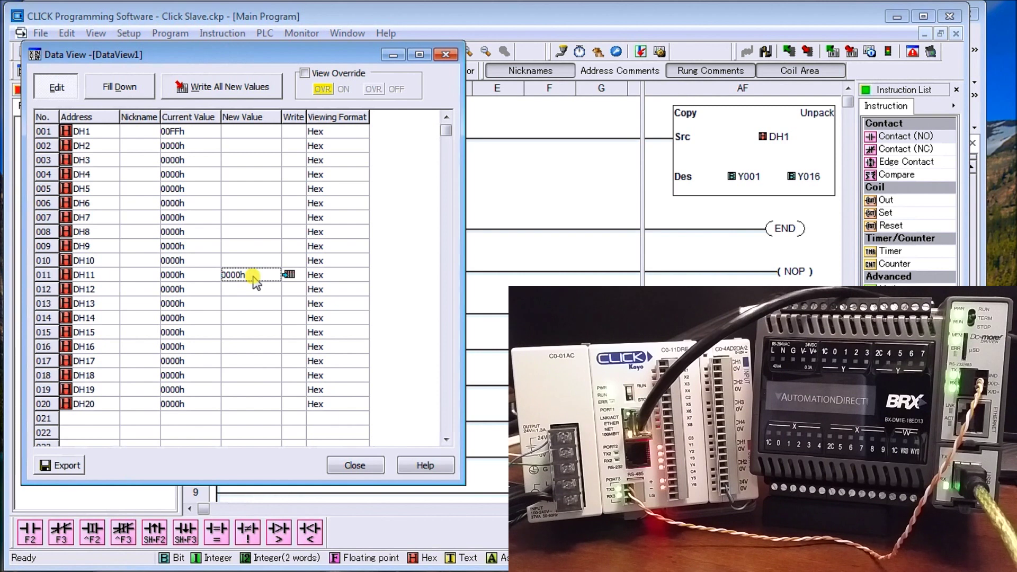
{"action": "left_click", "coordinate": [255, 280]}
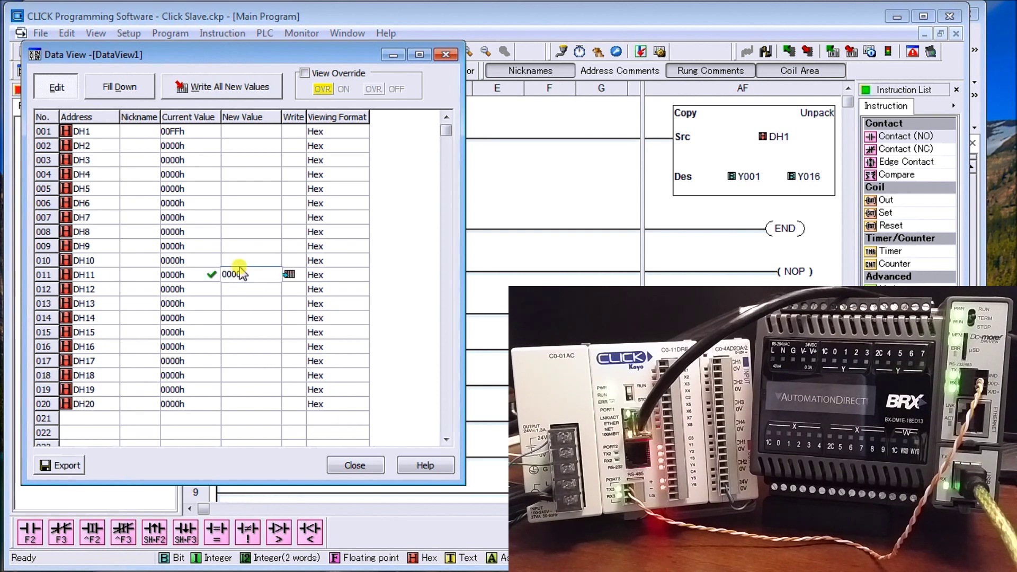
{"action": "type", "text": "1"}
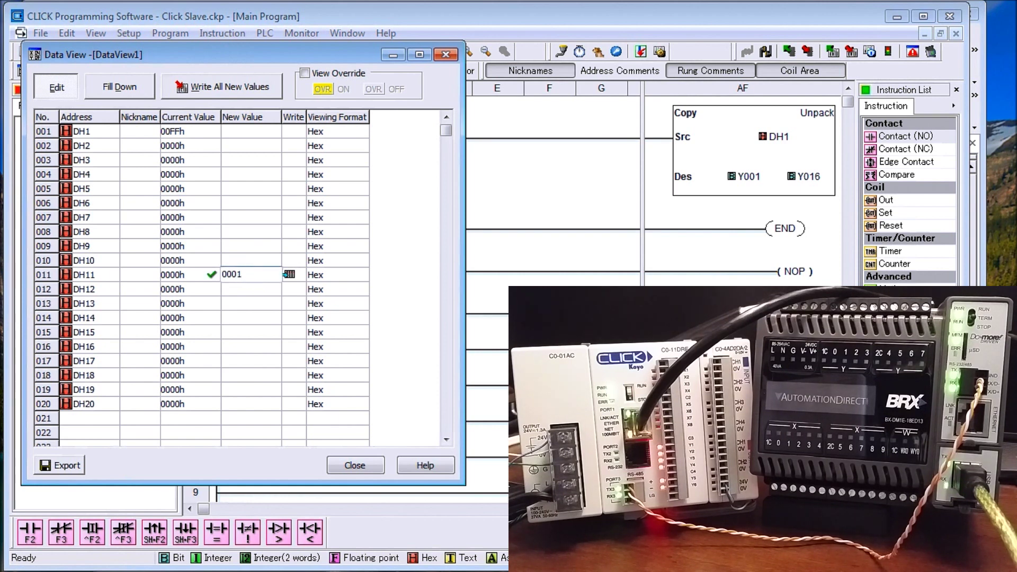
{"action": "left_click", "coordinate": [223, 87]}
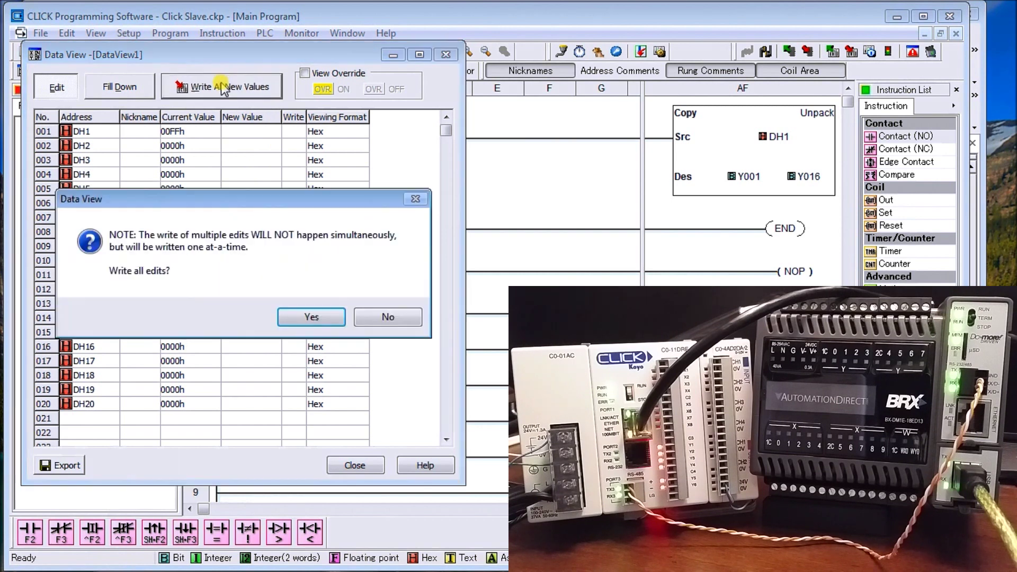
Step: Confirm writing 0001 into DH11, then set DH11 to 000F and write it
{"action": "left_click", "coordinate": [318, 317]}
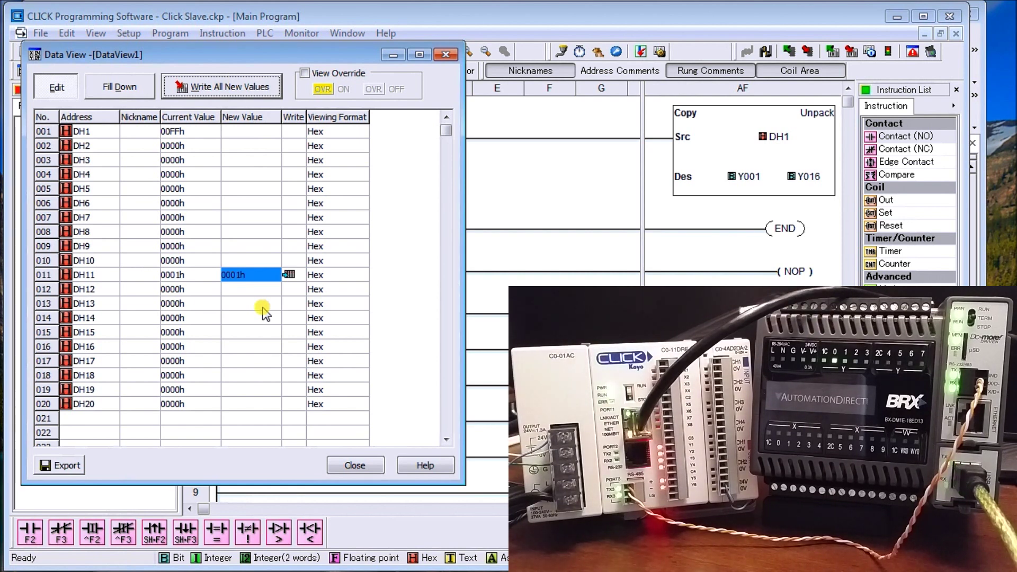
{"action": "left_click", "coordinate": [249, 274]}
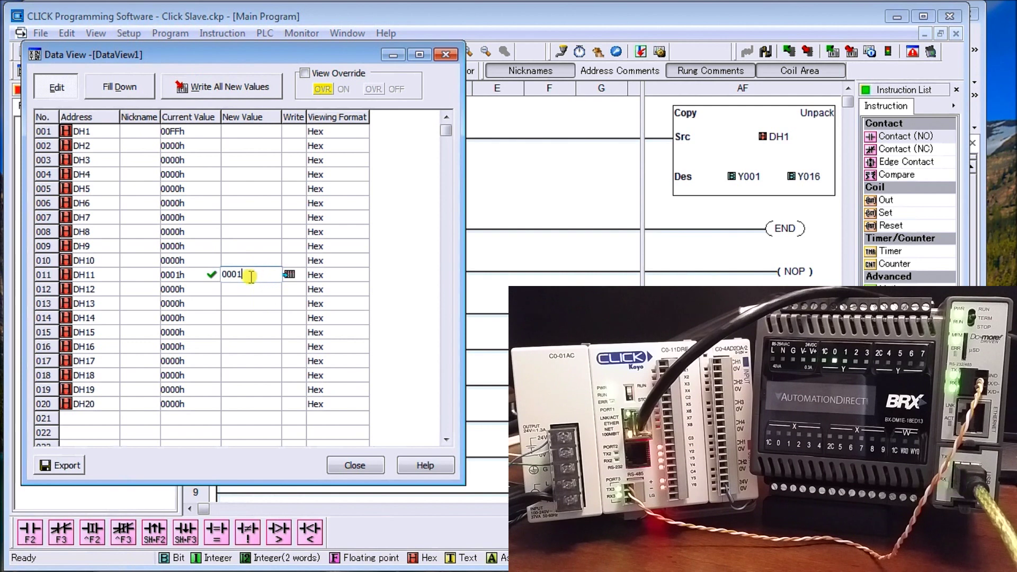
{"action": "type", "text": "F"}
{"action": "key", "text": "Return"}
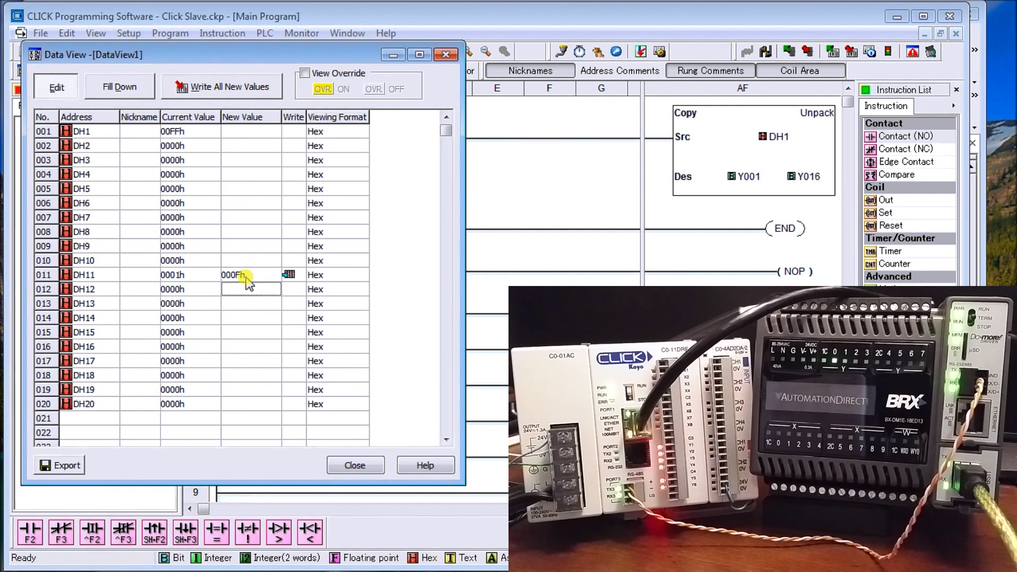
{"action": "left_click", "coordinate": [248, 88]}
{"action": "left_click", "coordinate": [294, 316]}
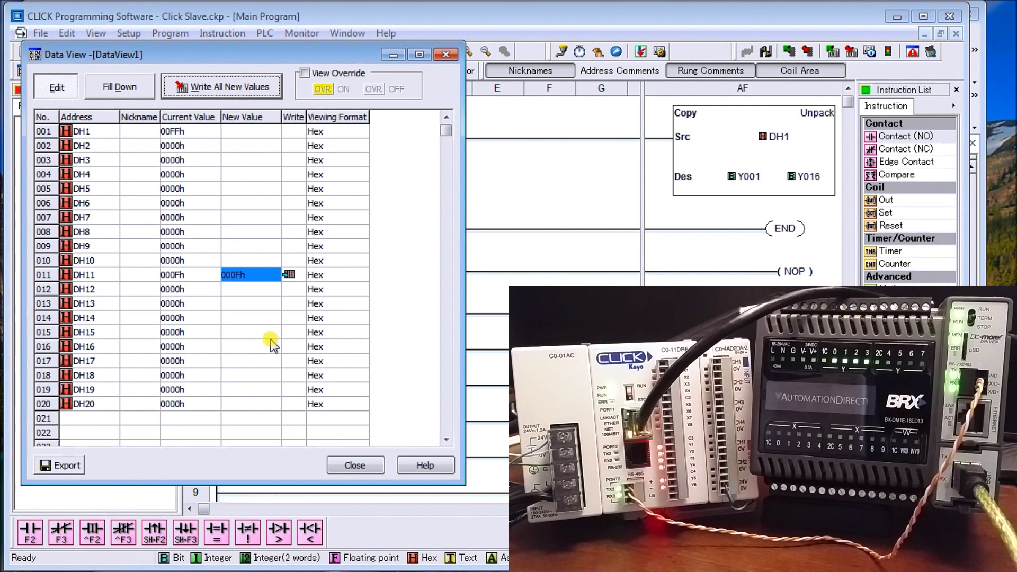
Step: Change DH11's new value to 00FF and write it to the slave PLC
{"action": "left_click", "coordinate": [251, 272]}
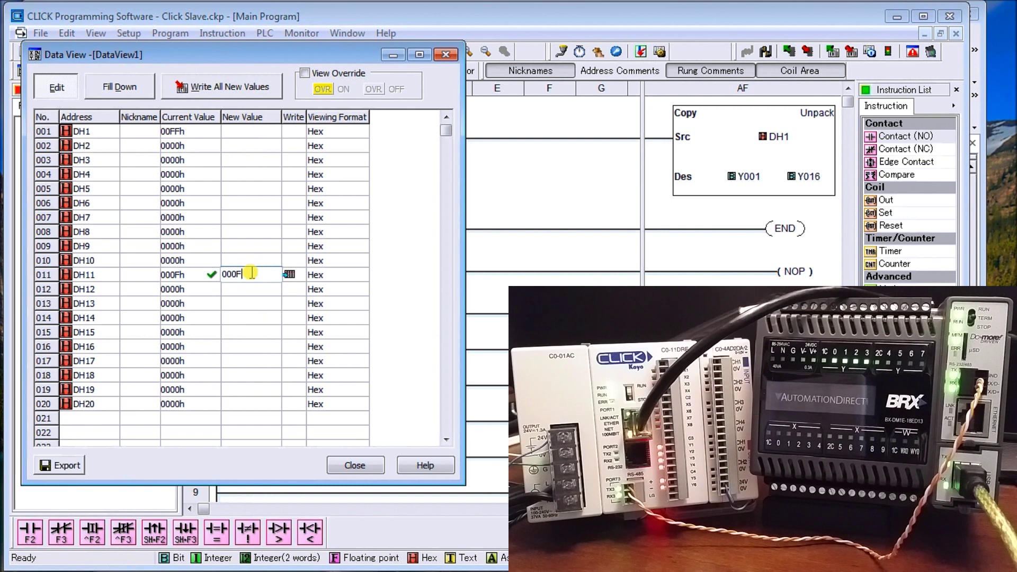
{"action": "key", "text": "BackSpace"}
{"action": "type", "text": "FF"}
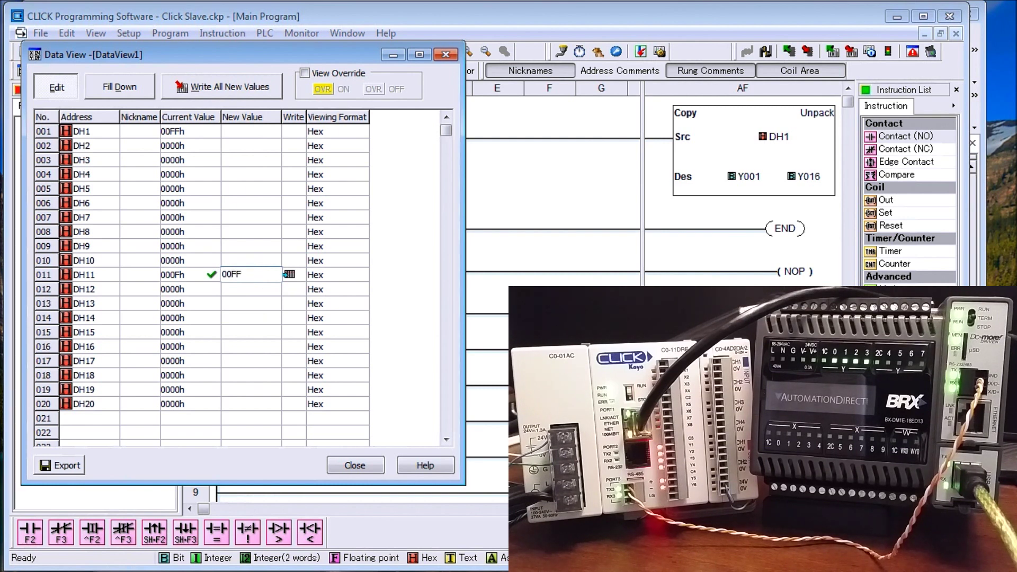
{"action": "left_click", "coordinate": [221, 87]}
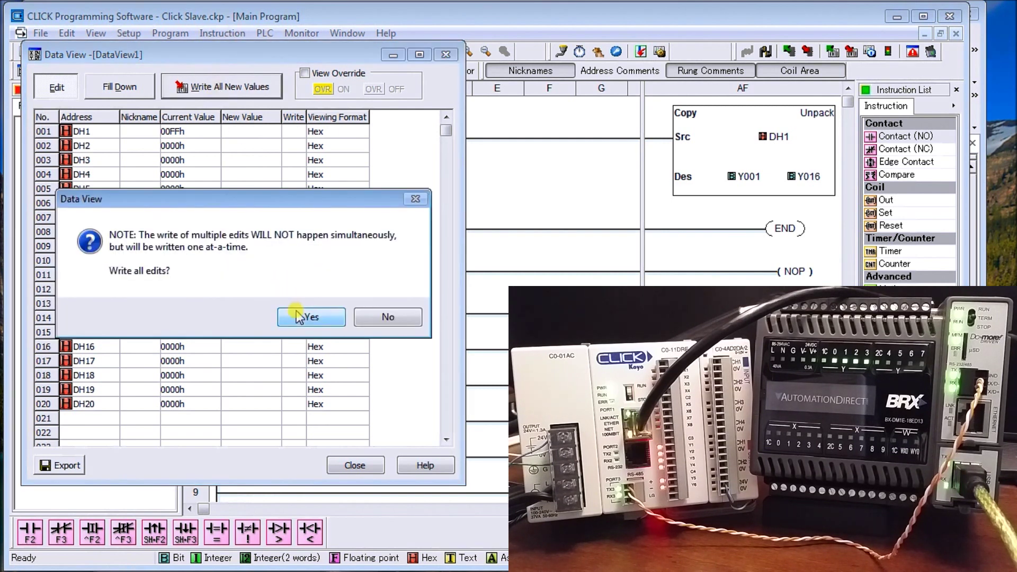
{"action": "left_click", "coordinate": [298, 317]}
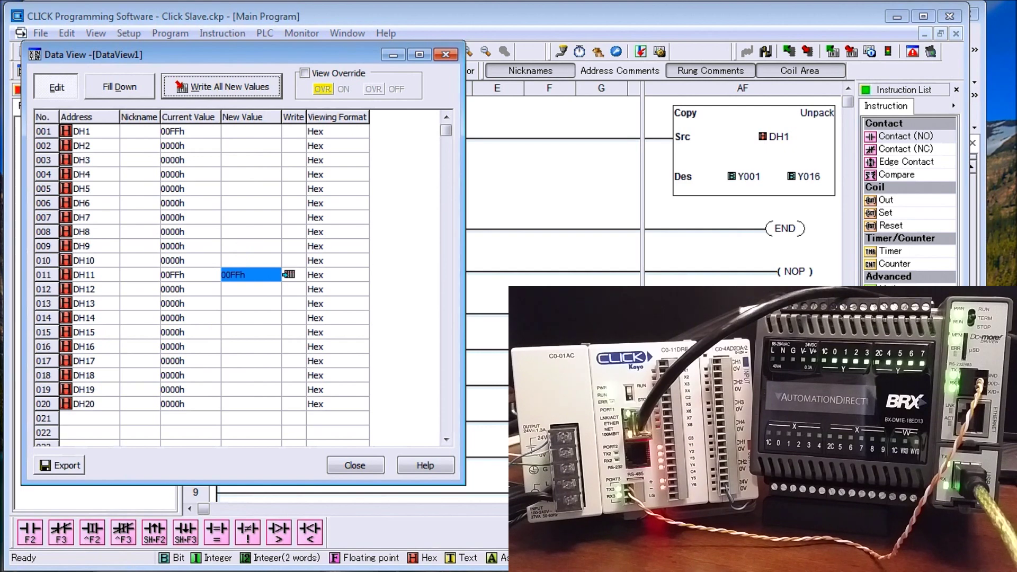
{"action": "key", "text": "alt+Tab"}
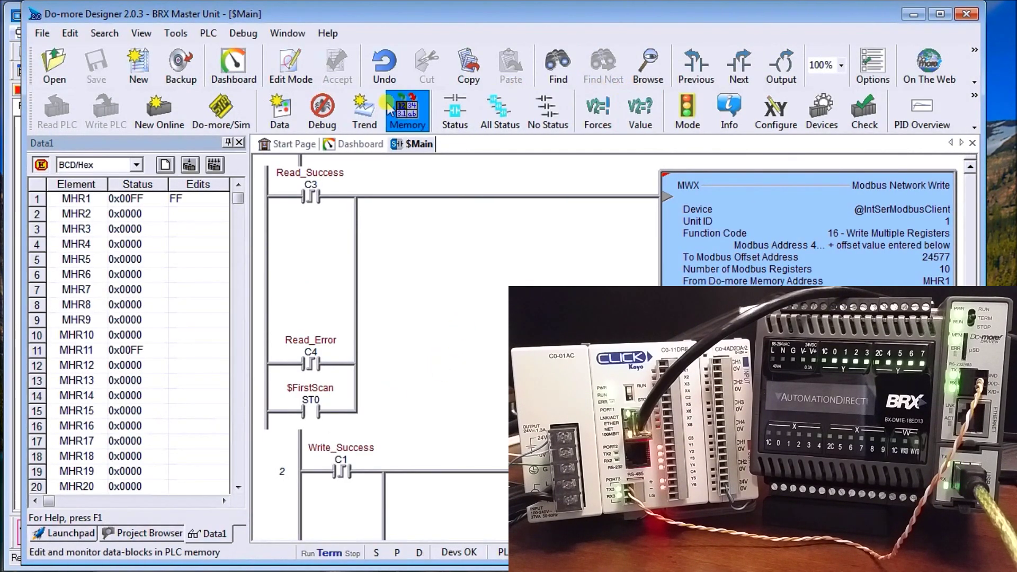
Step: Enable live ladder status and scroll through the MWX/MRX rungs to watch the exchange
{"action": "left_click", "coordinate": [455, 110]}
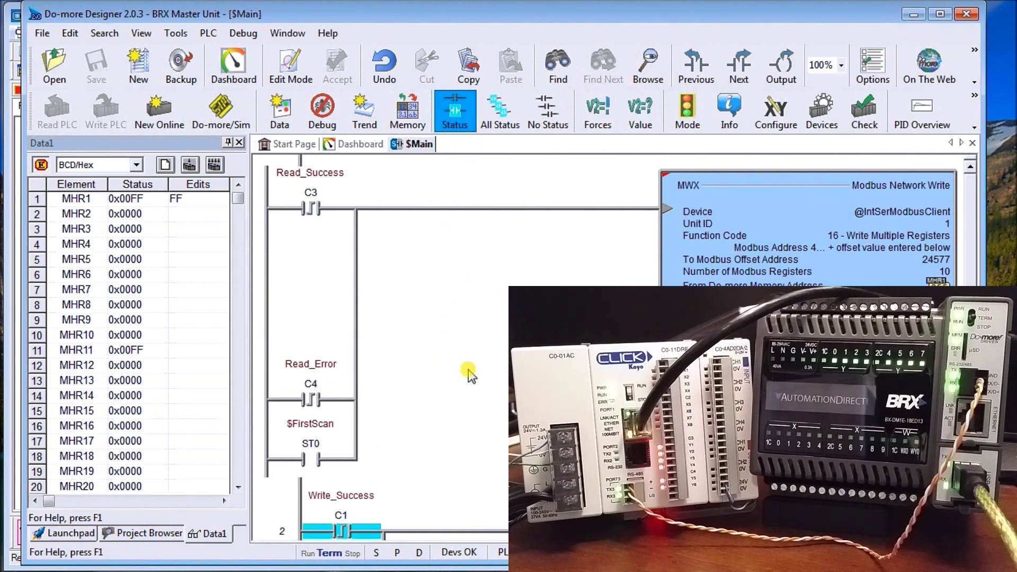
{"action": "scroll", "coordinate": [465, 371], "scroll_direction": "down", "scroll_amount": 5}
{"action": "scroll", "coordinate": [466, 374], "scroll_direction": "up", "scroll_amount": 5}
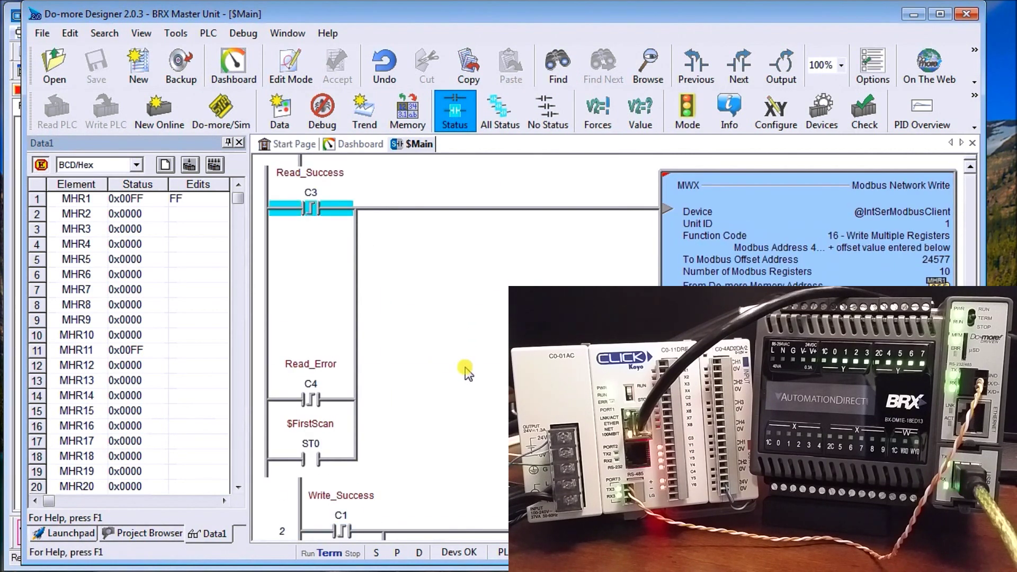
{"action": "scroll", "coordinate": [464, 370], "scroll_direction": "down", "scroll_amount": 5}
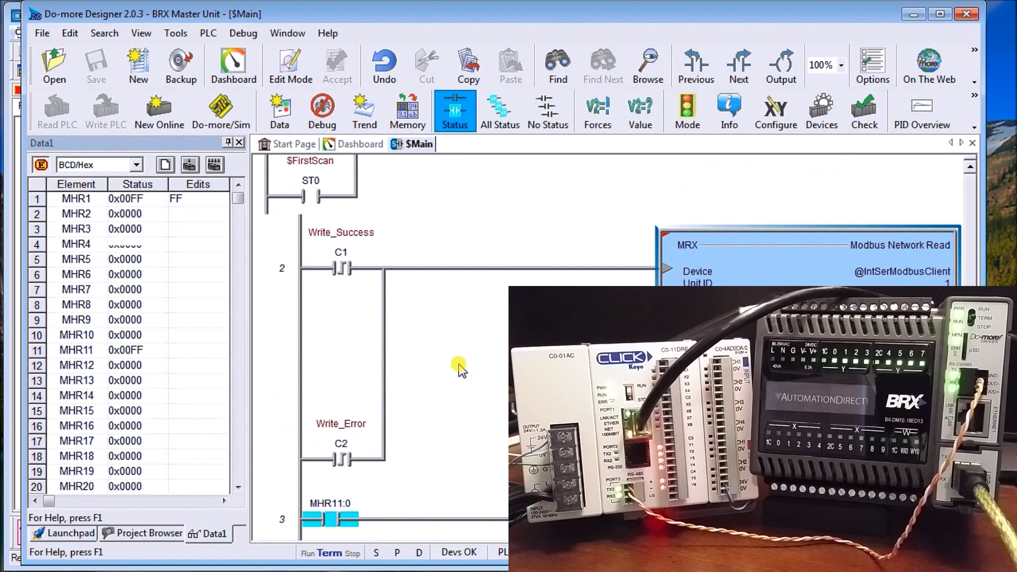
{"action": "scroll", "coordinate": [426, 348], "scroll_direction": "down", "scroll_amount": 5}
{"action": "scroll", "coordinate": [425, 346], "scroll_direction": "up", "scroll_amount": 5}
{"action": "scroll", "coordinate": [421, 347], "scroll_direction": "down", "scroll_amount": 5}
{"action": "scroll", "coordinate": [413, 351], "scroll_direction": "up", "scroll_amount": 7}
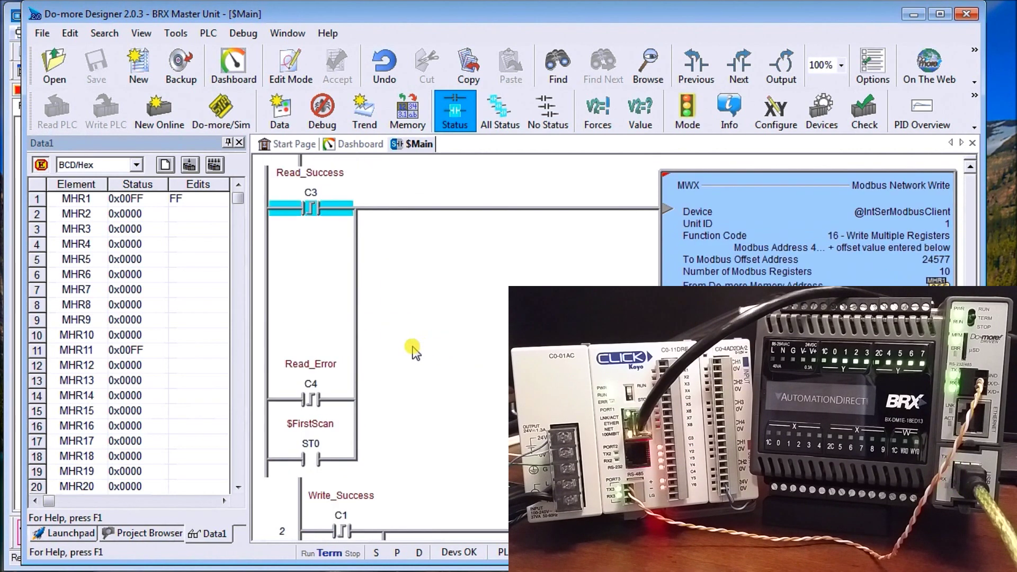